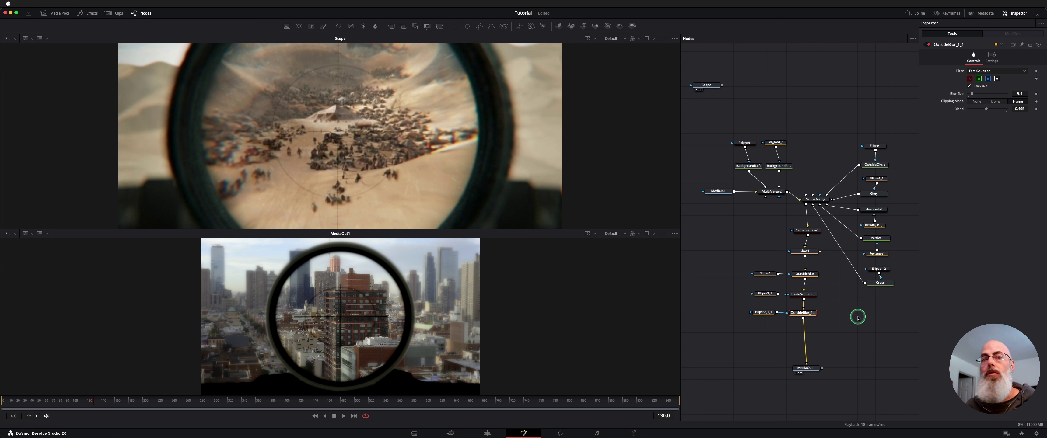
Select the Scope reference node and enlarge the MediaOut1 viewer by moving the divider up.
left_click(706, 86)
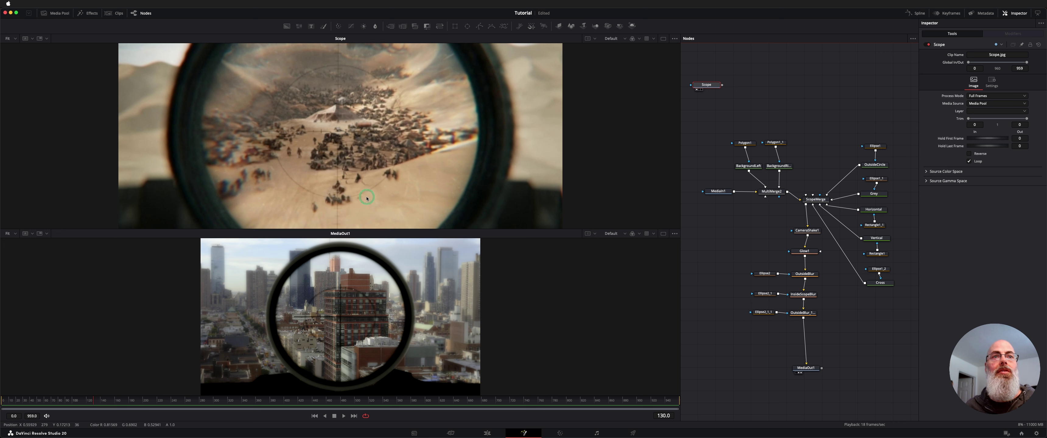
left_click_drag(366, 229, 365, 157)
Look through the available Fusion layout presets for arranging the viewers.
left_click(261, 2)
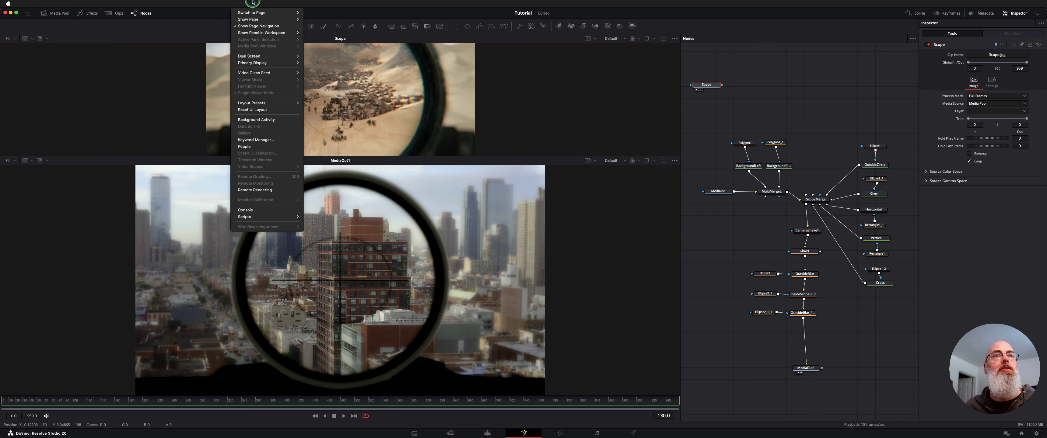
mouse_move(269, 103)
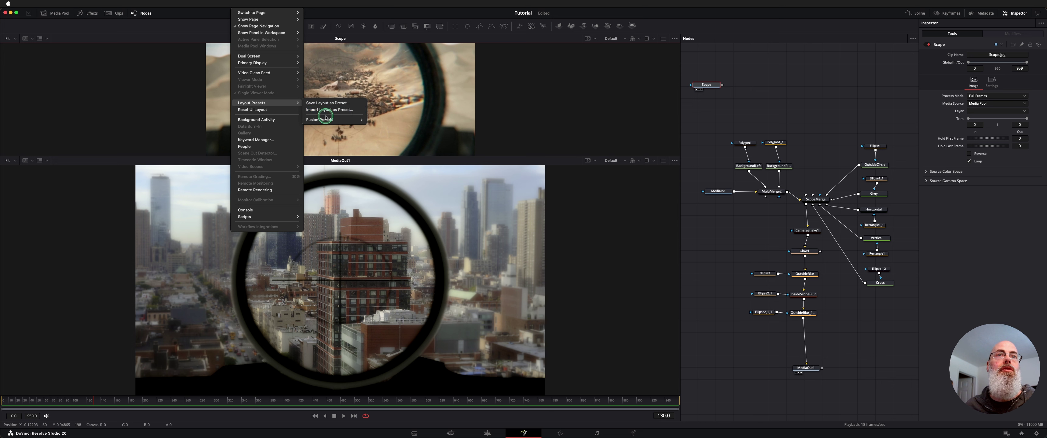
mouse_move(333, 120)
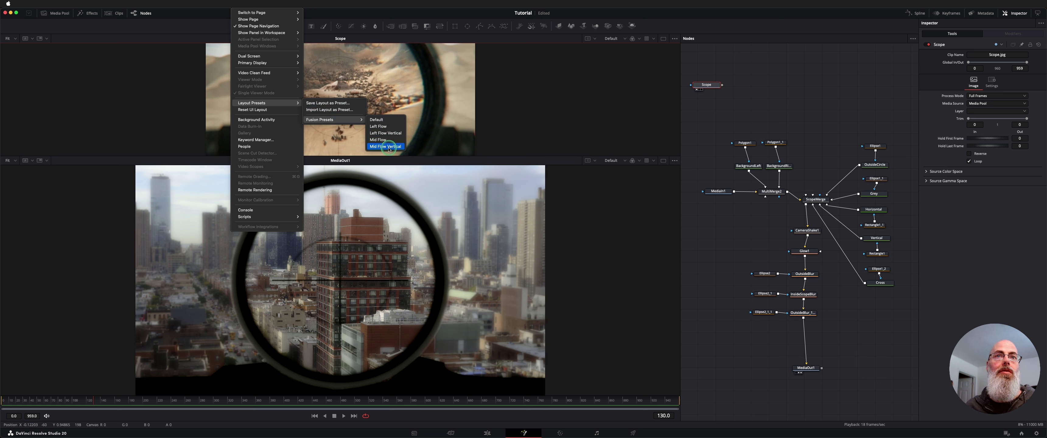
left_click(708, 234)
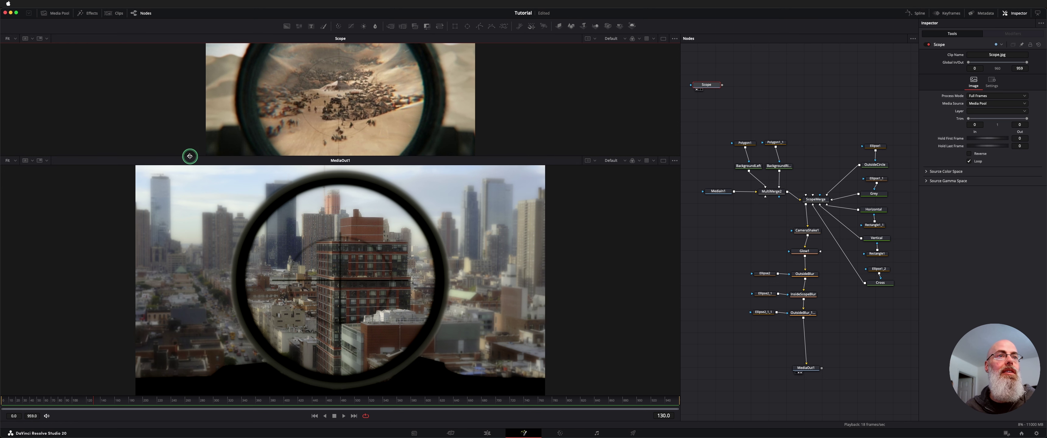
left_click_drag(190, 156, 159, 156)
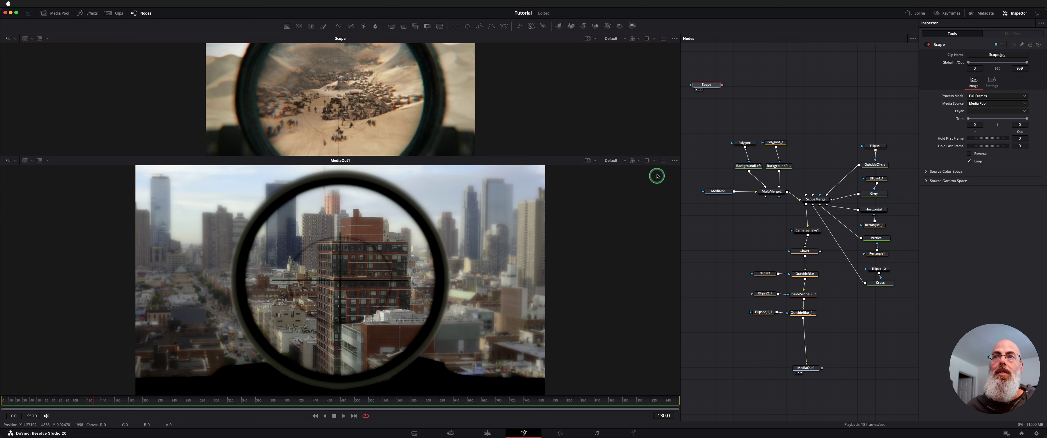
Toggle between the single and dual viewer layouts and examine the Scope reference image against the composite.
left_click(661, 161)
left_click(448, 150)
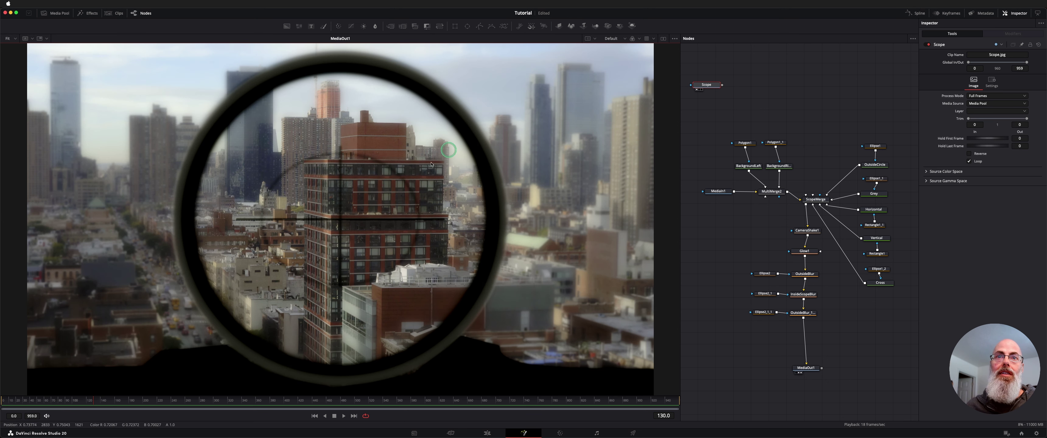
left_click(663, 38)
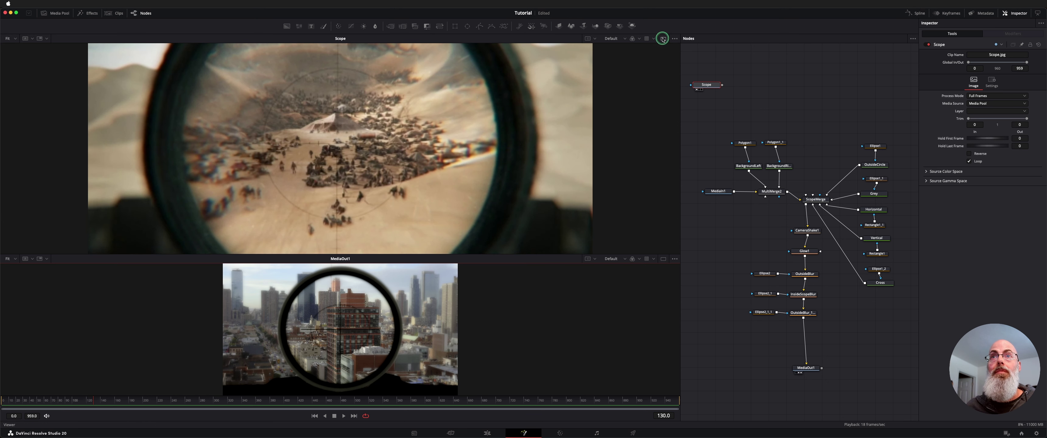
left_click(372, 146)
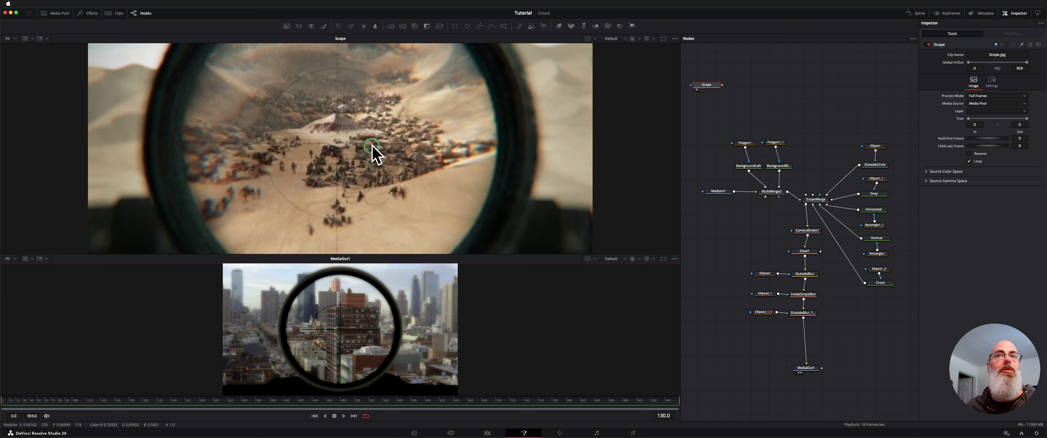
left_click(528, 131)
left_click(290, 98)
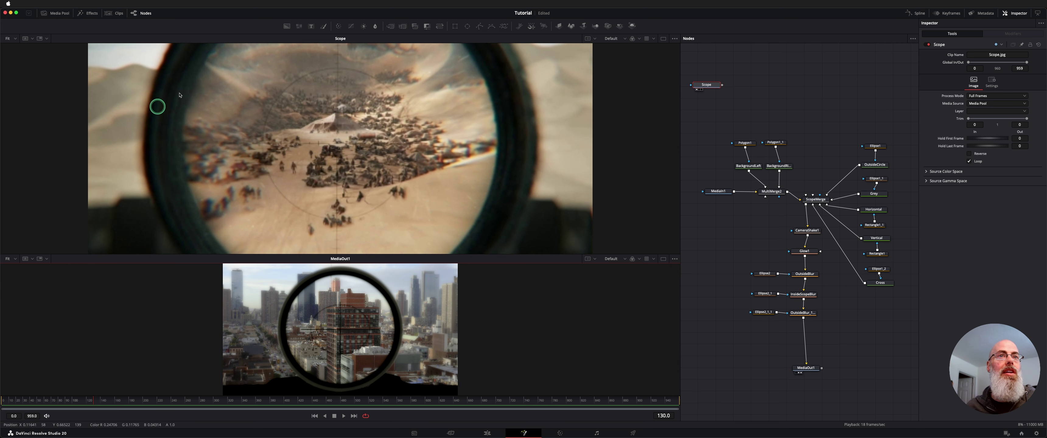
Switch to a single viewer that shows only MediaOut1.
left_click(663, 39)
left_click(664, 39)
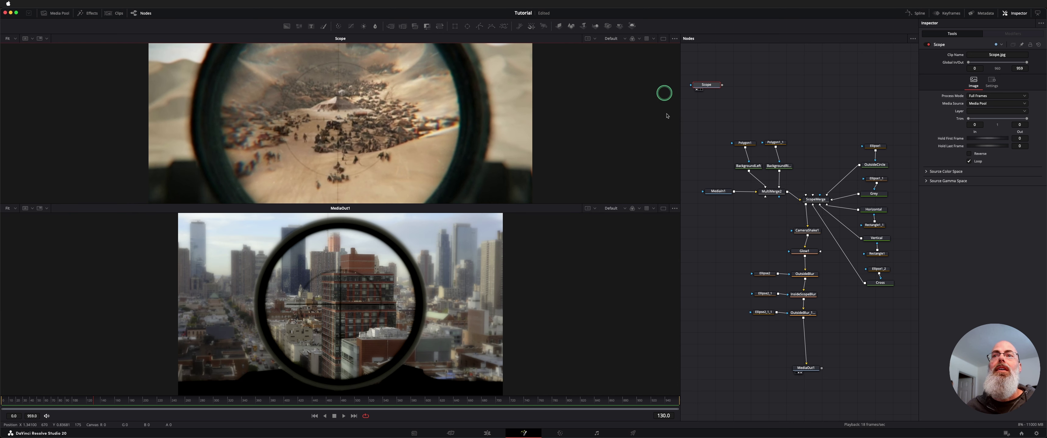
left_click(667, 208)
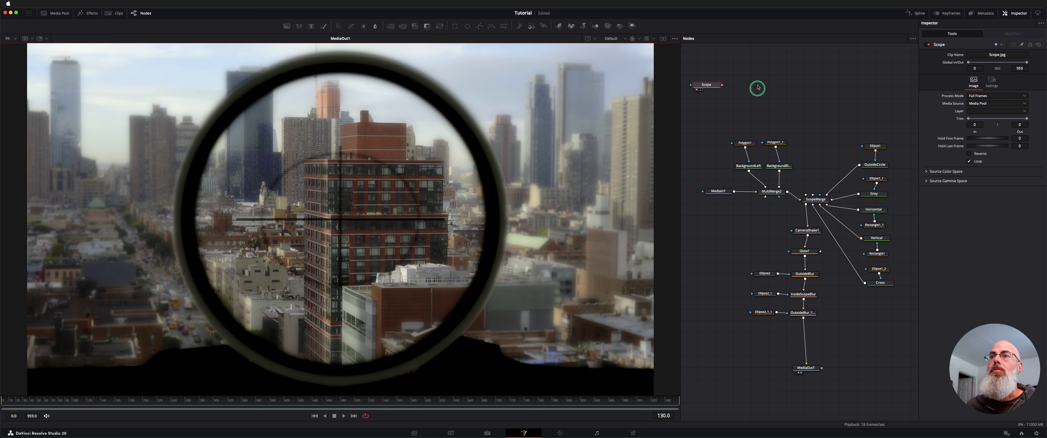
Bypass and restore the scope's ring and crosshair nodes, and bypass the ScopeMerge node.
left_click_drag(868, 98, 894, 343)
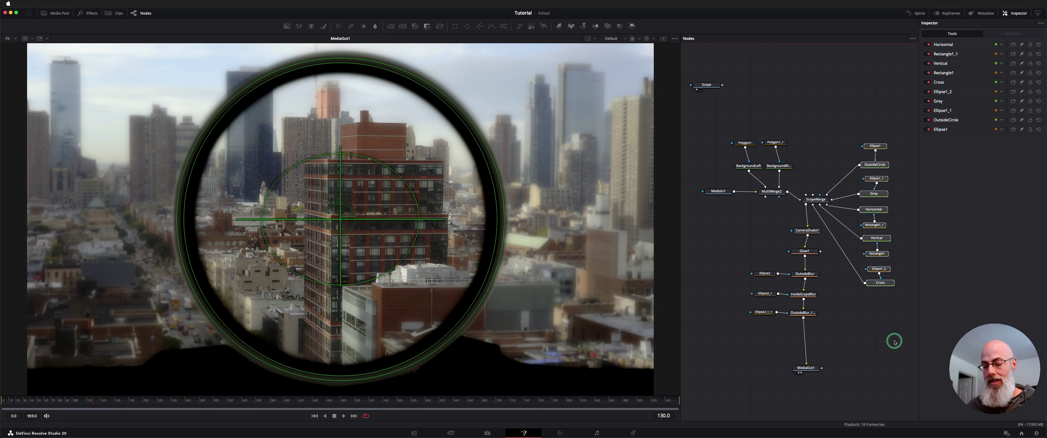
key("super+p")
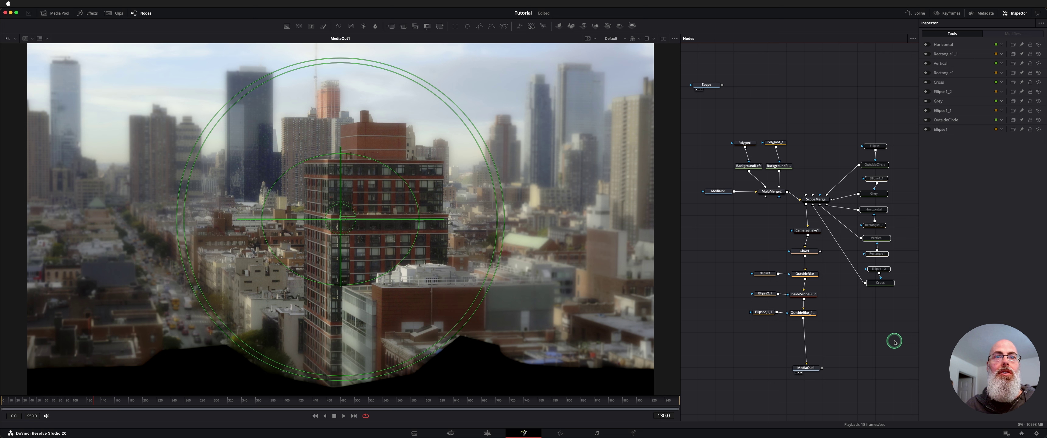
key("super+p")
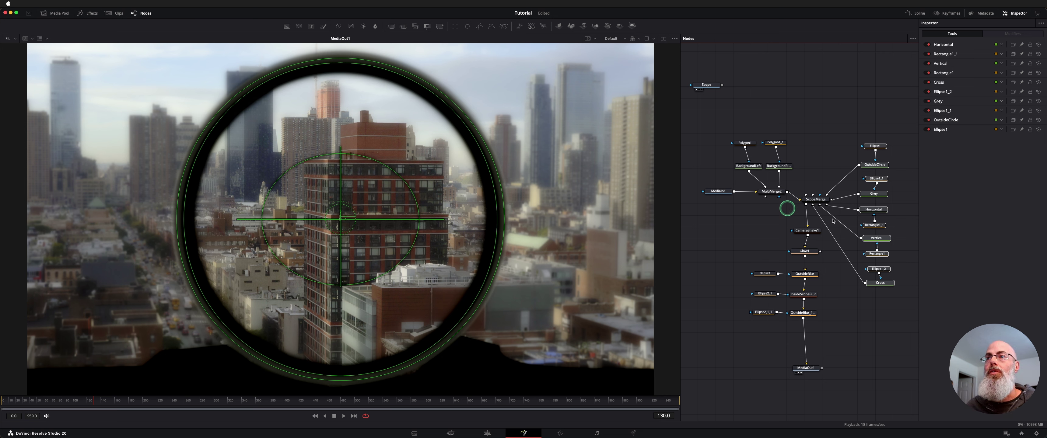
left_click(823, 200)
key("super+p")
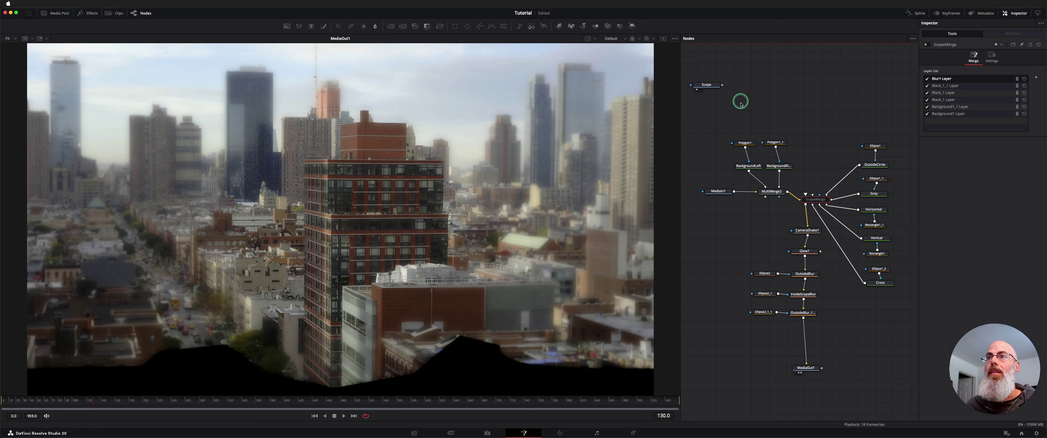
Bypass and restore BackgroundLeft and BackgroundRight together with their polygon masks.
left_click_drag(729, 129, 835, 177)
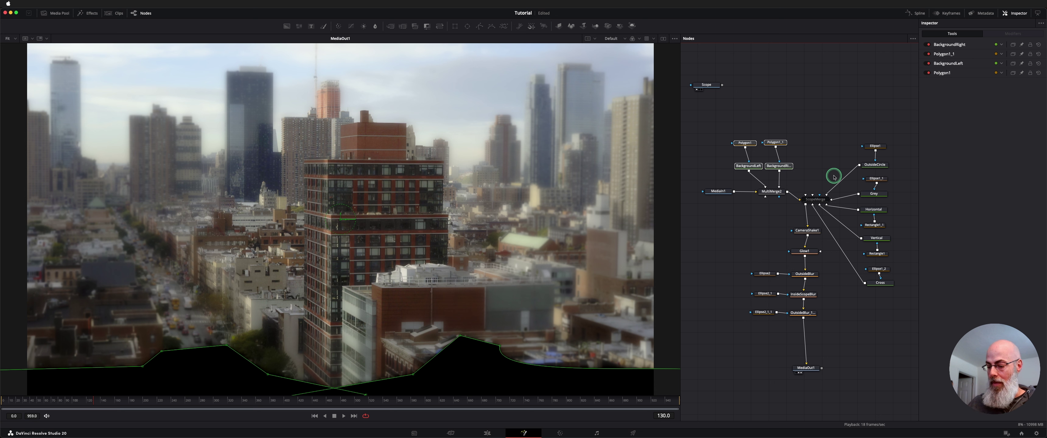
key("super+p")
key("super+p")
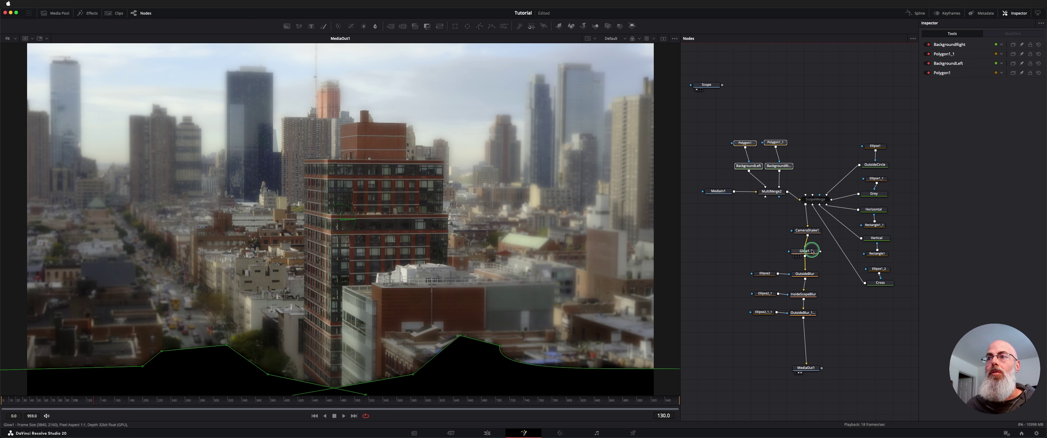
Review the settings of the Glow1, OutsideBlur and InsideScopeBlur nodes, and re-enable ScopeMerge.
left_click(812, 252)
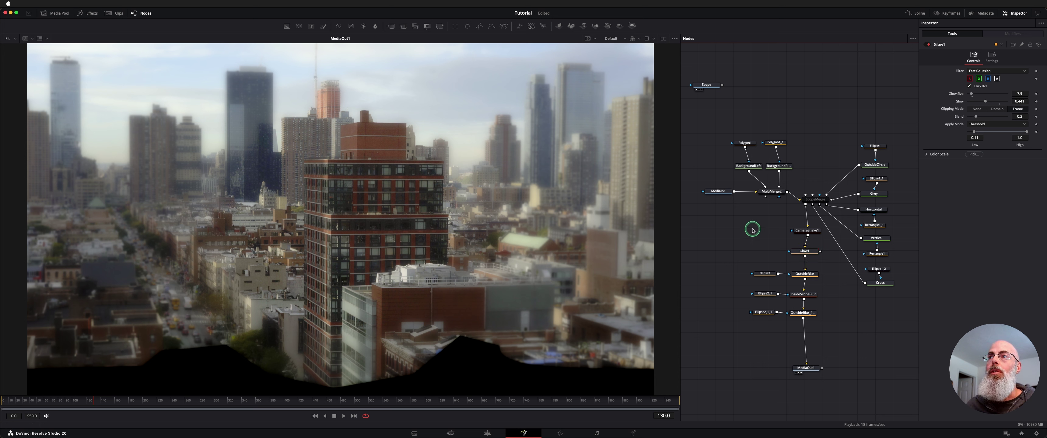
left_click(811, 274)
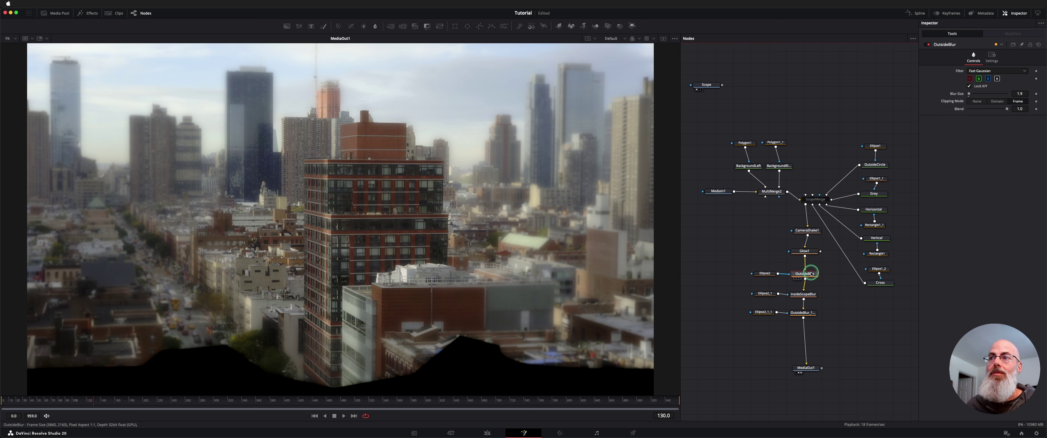
left_click(809, 294)
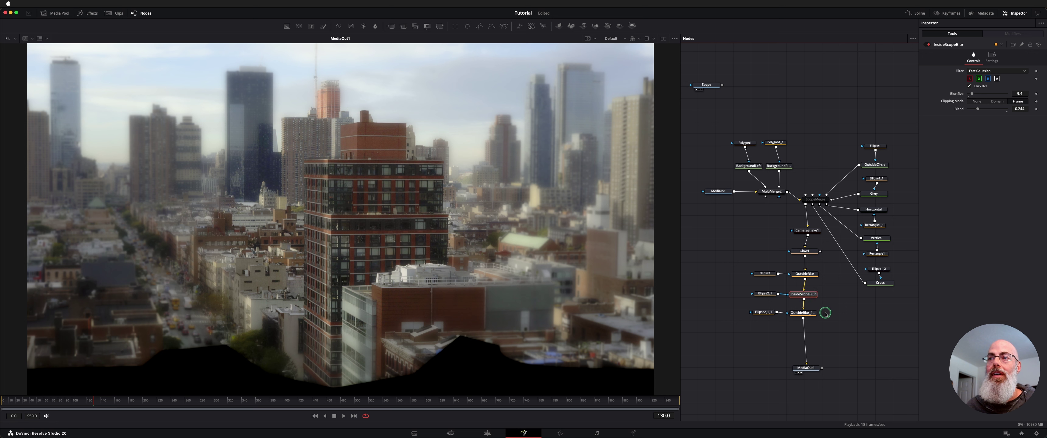
left_click(821, 197)
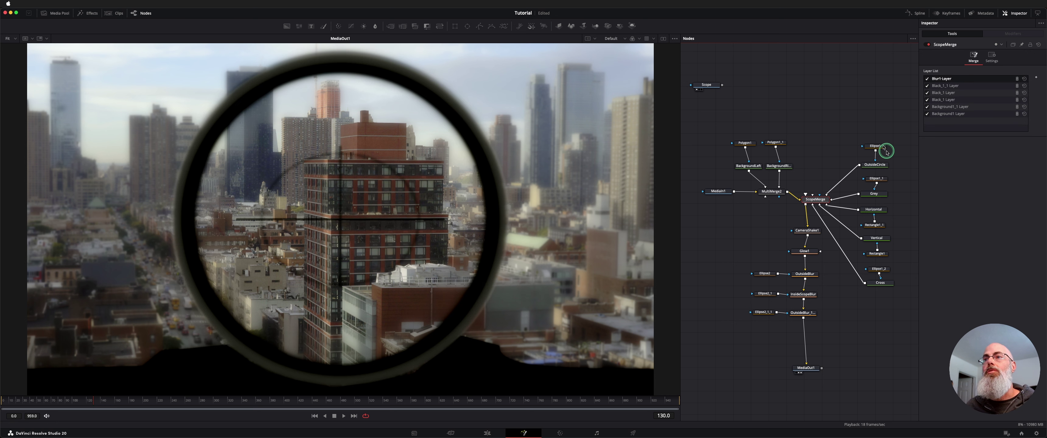
Bypass the BackgroundLeft and BackgroundRight shapes, the camera shake, glow and blur nodes with their masks, and all ring and crosshair nodes.
left_click_drag(728, 115, 807, 166)
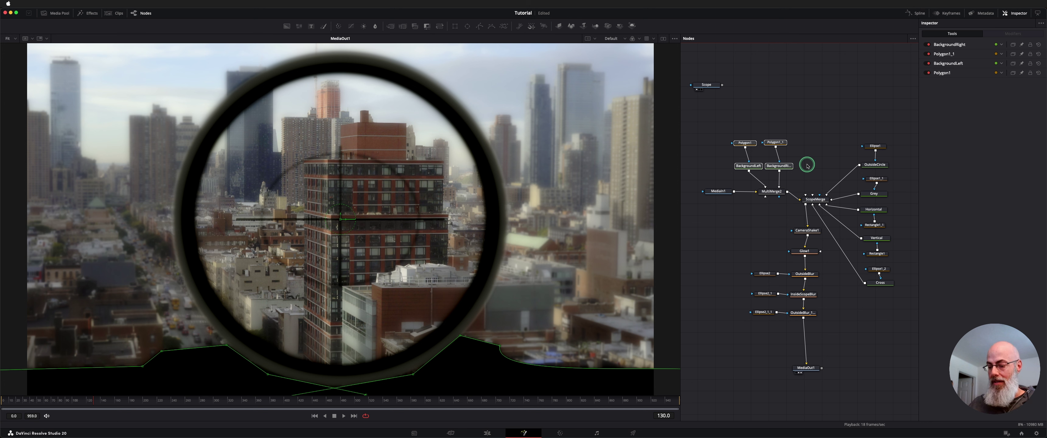
left_click_drag(840, 339, 735, 225)
key("ctrl+p")
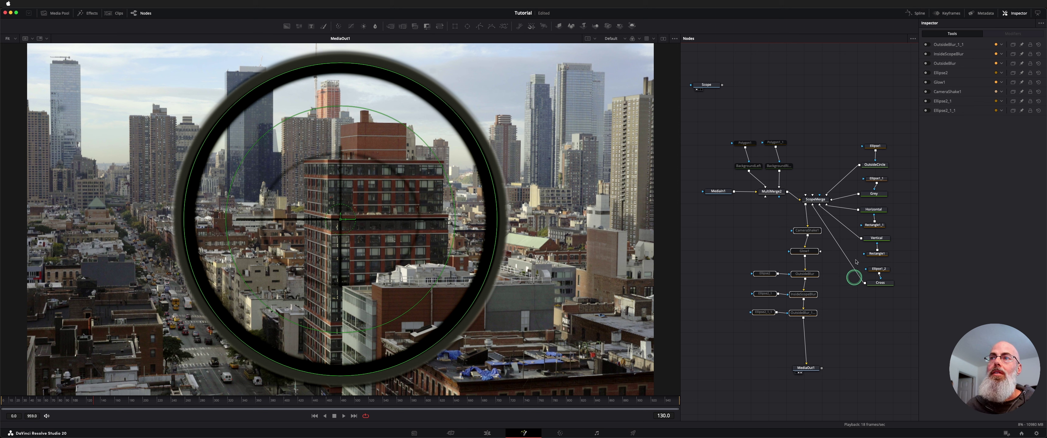
left_click_drag(907, 339, 871, 139)
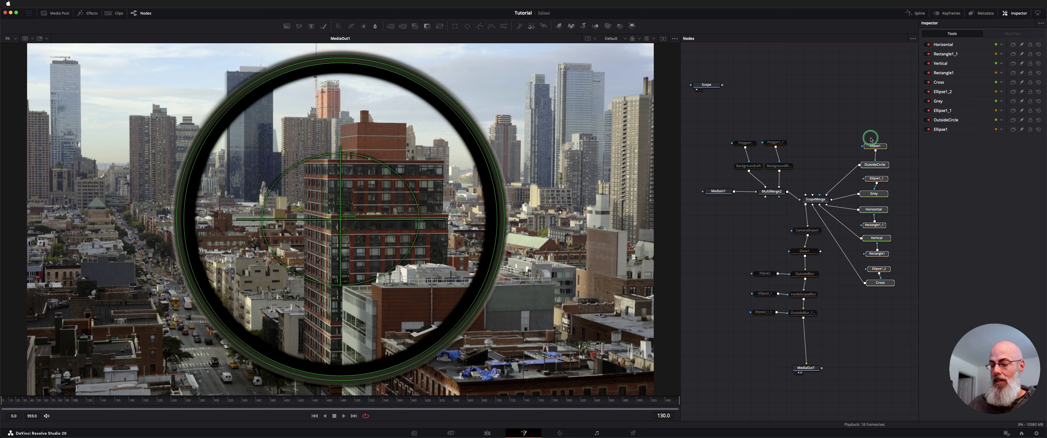
key("ctrl+p")
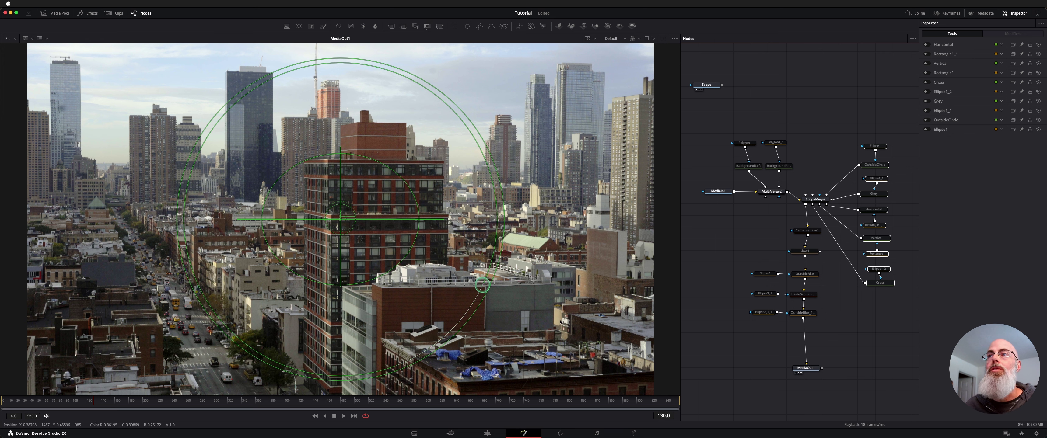
Show MediaIn1 in the viewer and examine the BackgroundLeft and BackgroundRight polygon outlines over the original footage.
left_click(721, 190)
left_click_drag(722, 189, 392, 209)
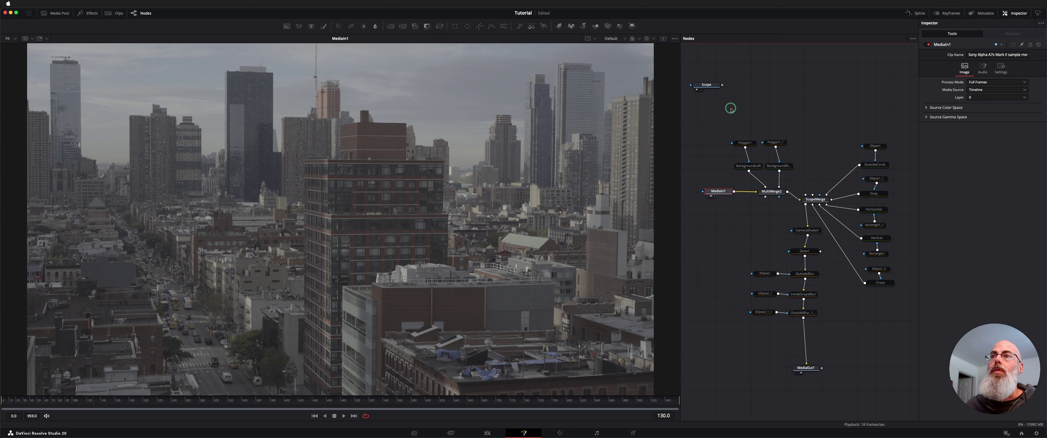
left_click_drag(731, 108, 790, 173)
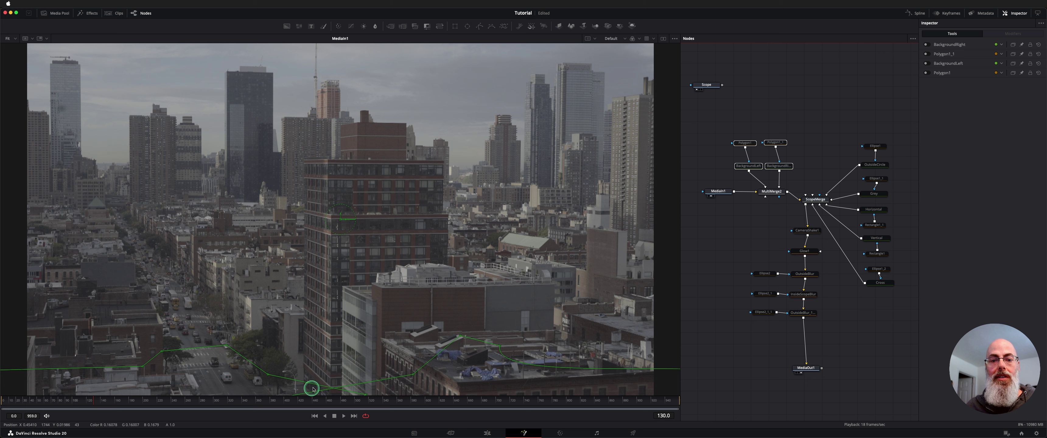
Move the ScopeMerge node level with MultiMerge2 in the node graph.
left_click_drag(814, 201, 817, 194)
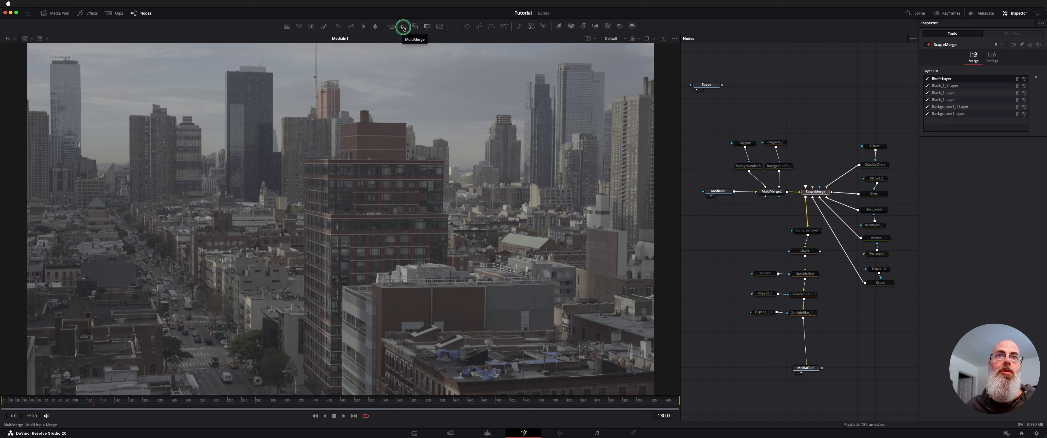
left_click(840, 205)
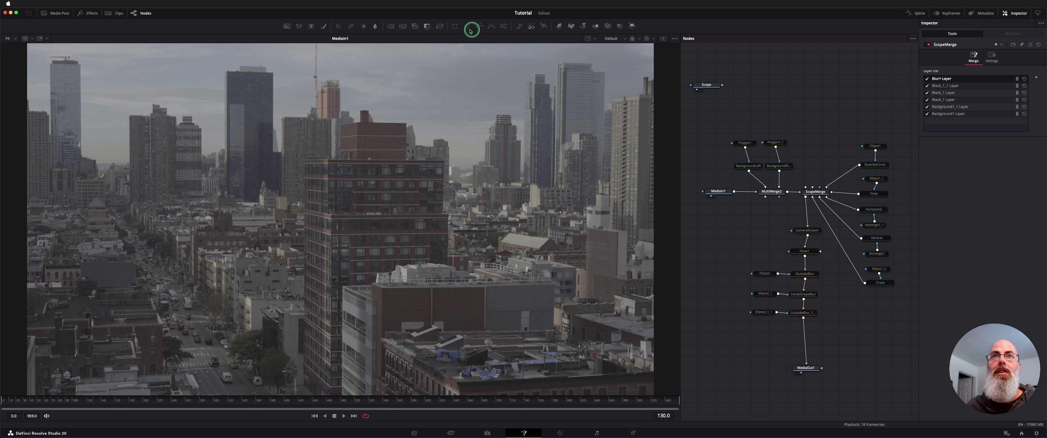
Re-enable the OutsideCircle background and its Ellipse1 mask, and show MediaOut1 in the viewer.
left_click(874, 164)
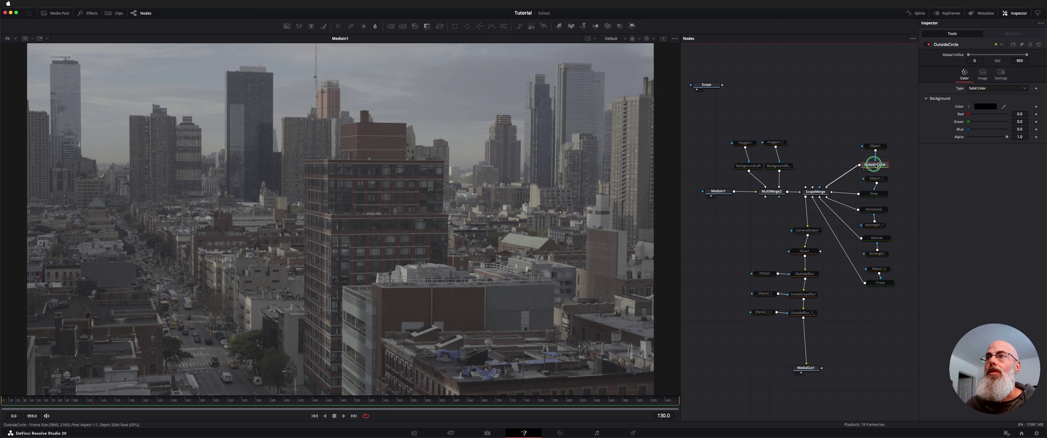
left_click(804, 189)
key("1")
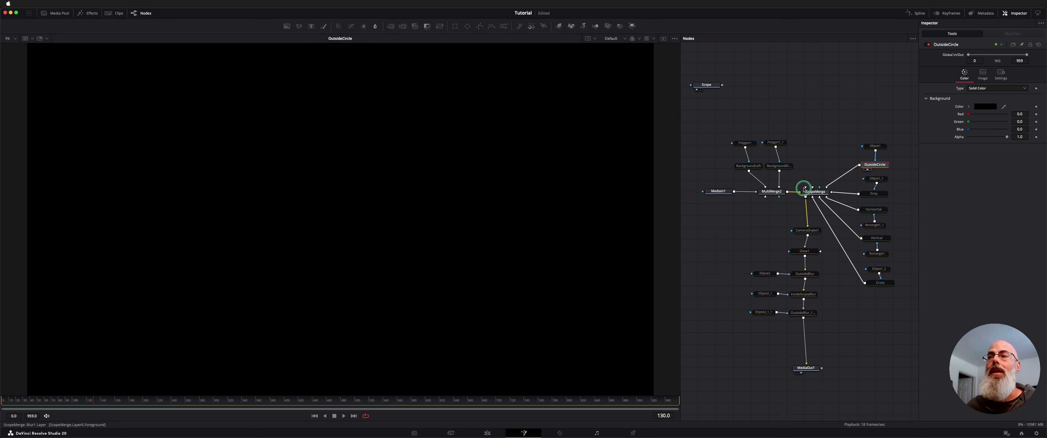
left_click(801, 370)
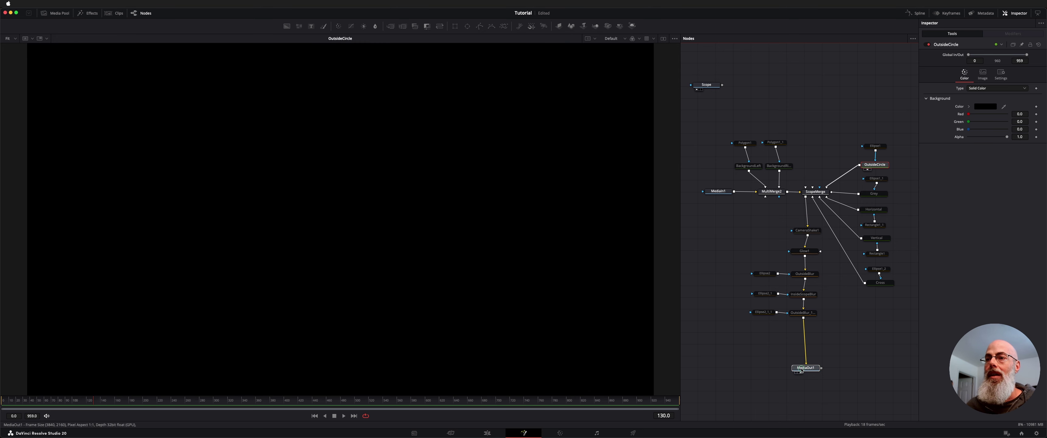
left_click(875, 146)
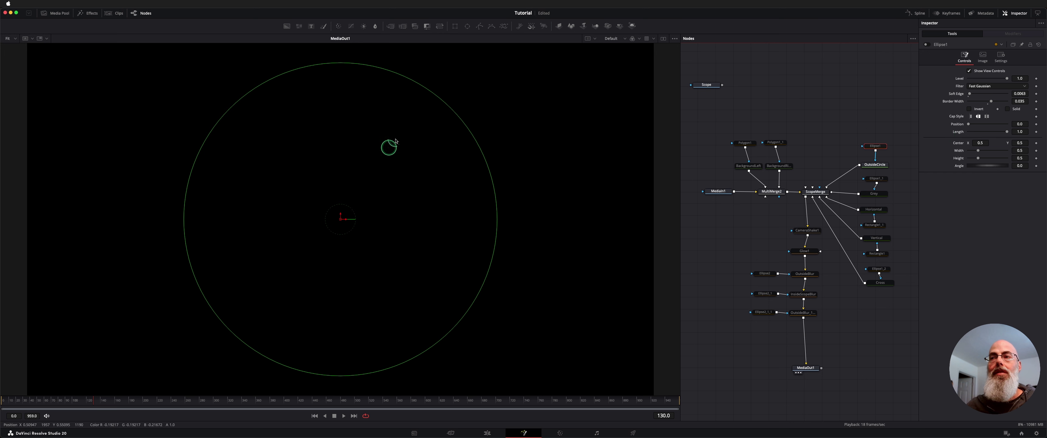
key("super+p")
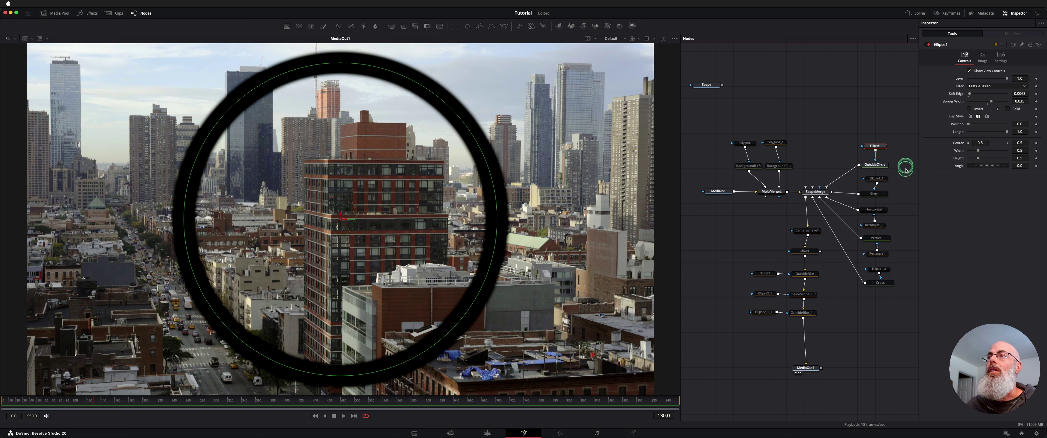
Detach Ellipse1 from the OutsideCircle background and add a new ellipse mask in its place.
left_click(899, 124)
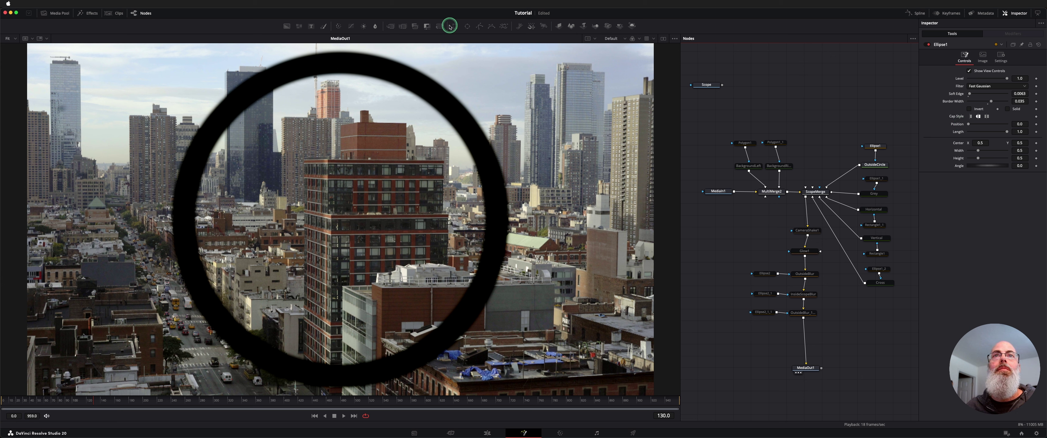
left_click_drag(875, 146, 875, 125)
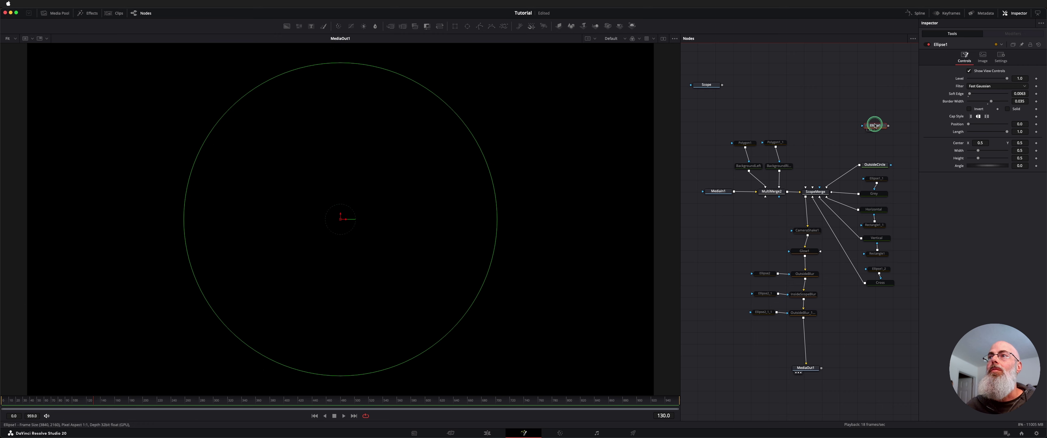
left_click_drag(474, 31, 868, 159)
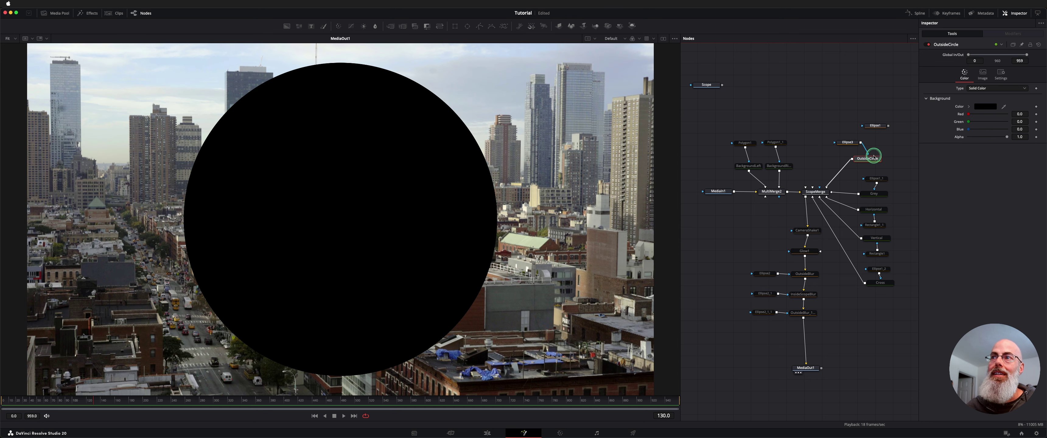
Turn the new ellipse mask into a hollow ring by disabling Solid, with border width 0.025 and soft edge 0.0.
left_click(848, 143)
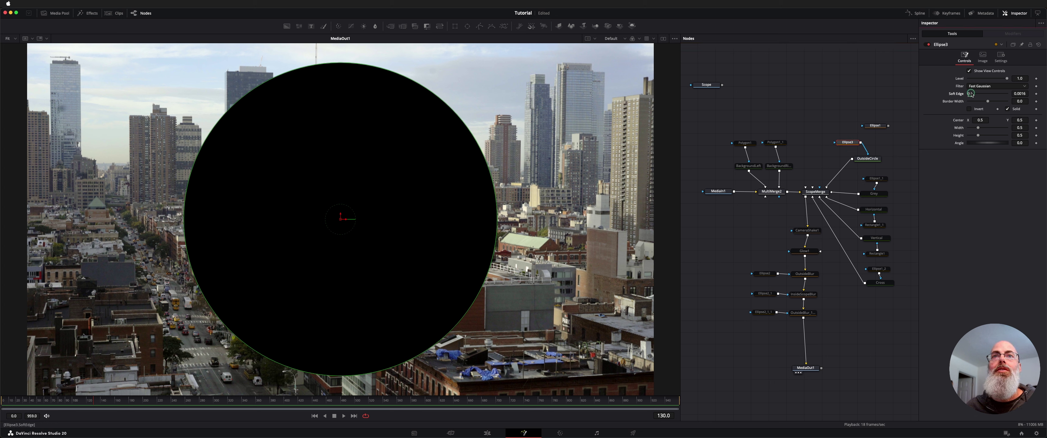
left_click_drag(971, 93, 895, 107)
left_click(1007, 109)
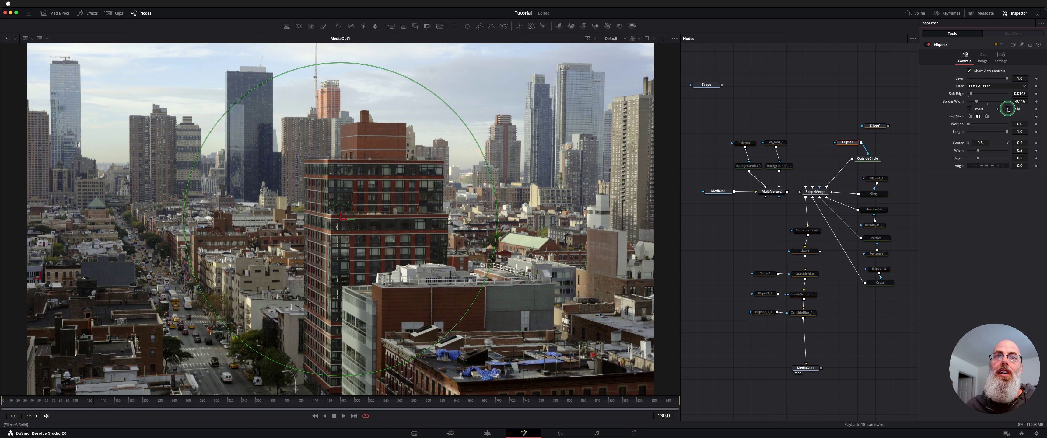
mouse_move(978, 101)
left_mouse_down()
mouse_move(1002, 102)
mouse_move(982, 102)
mouse_move(991, 101)
left_mouse_up()
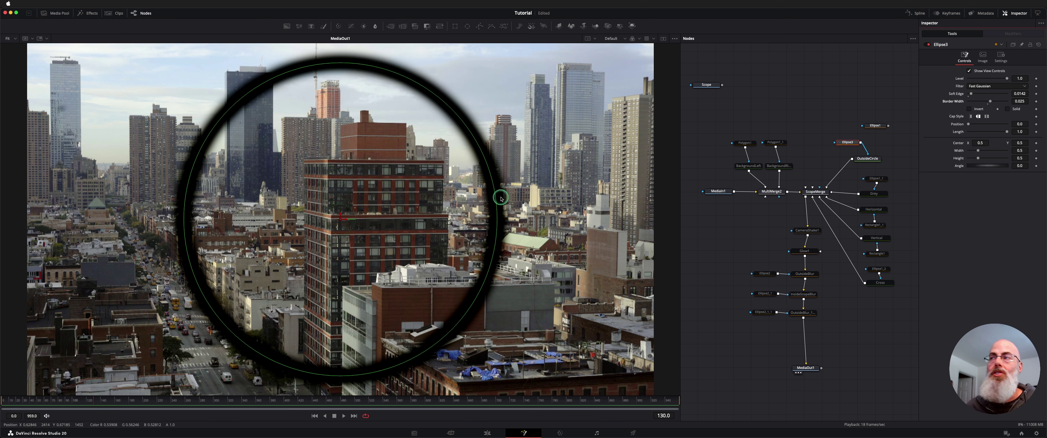
left_click_drag(970, 94, 969, 94)
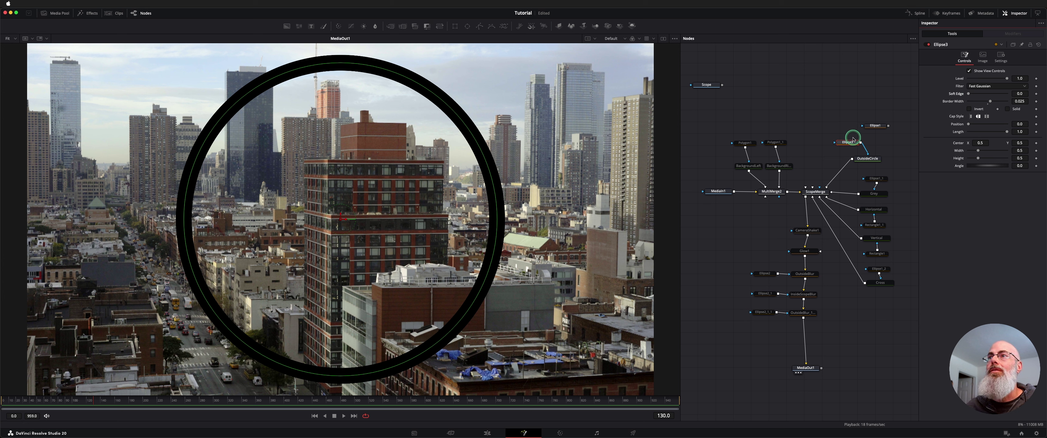
Delete the new ellipse mask, reconnect Ellipse1 to OutsideCircle and place it directly above that node.
left_click_drag(853, 142, 828, 114)
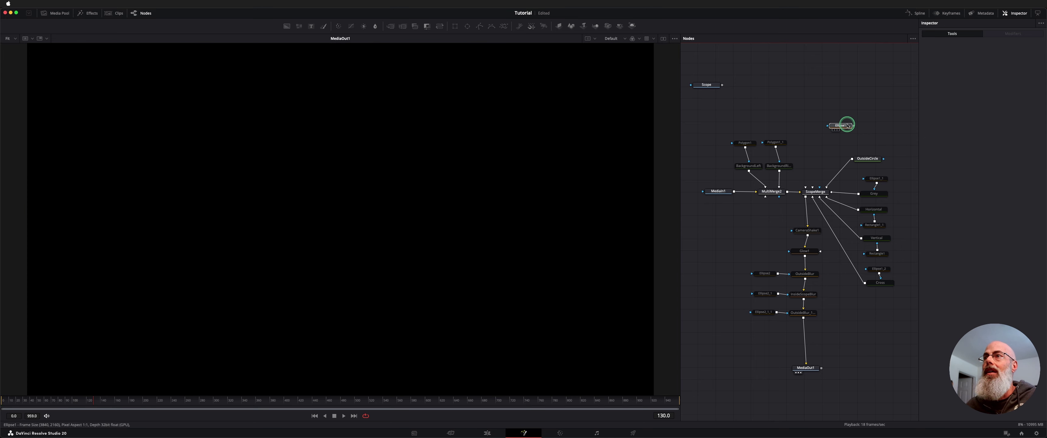
left_click(848, 126)
left_click_drag(854, 126, 868, 159)
left_click_drag(841, 129, 868, 145)
left_click(823, 161)
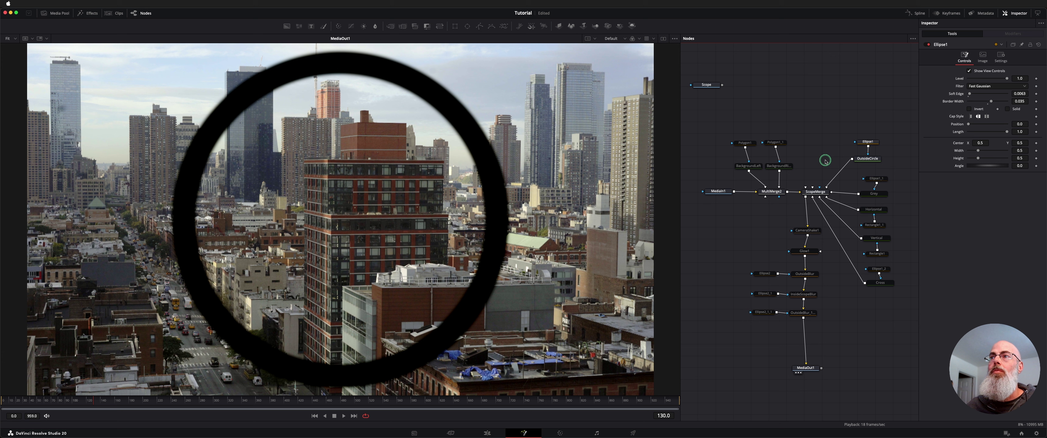
Open the rename dialog of the OutsideCircle node, dismiss it without renaming, and save the project.
left_click(866, 161)
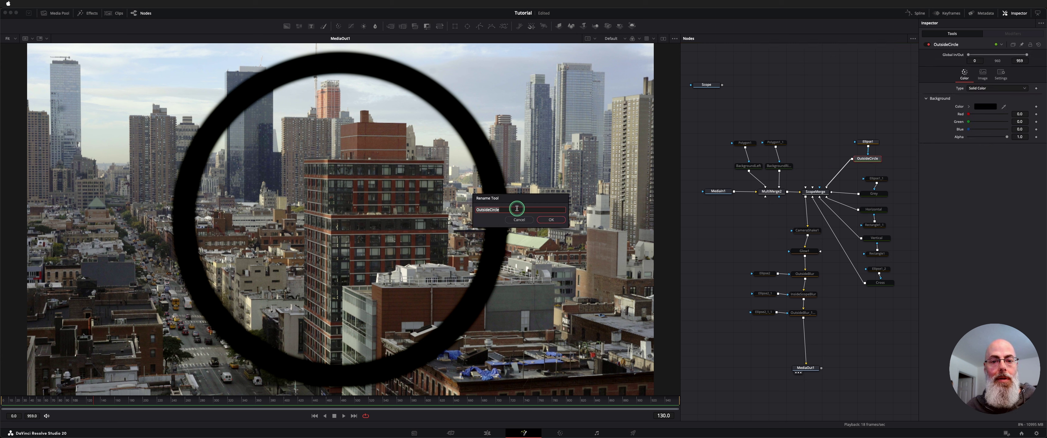
key("super+s")
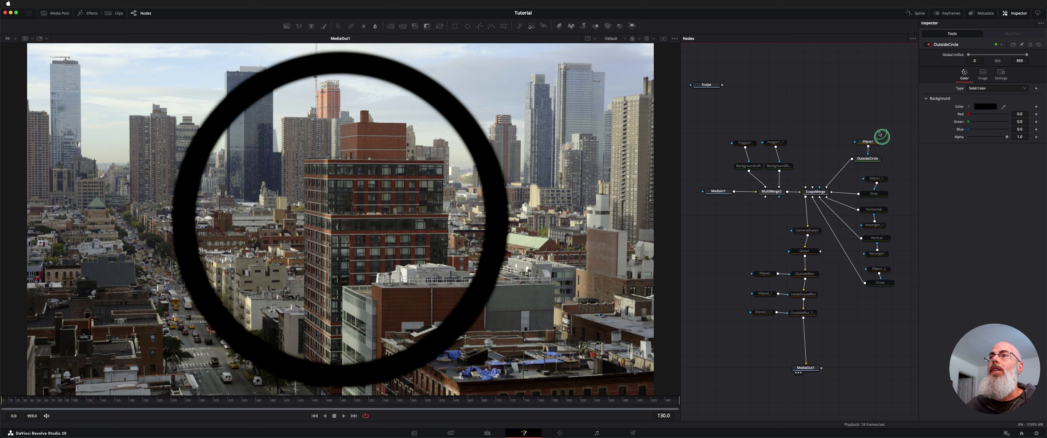
Re-enable the Grey background together with its Ellipse1_1 mask.
left_click(878, 193)
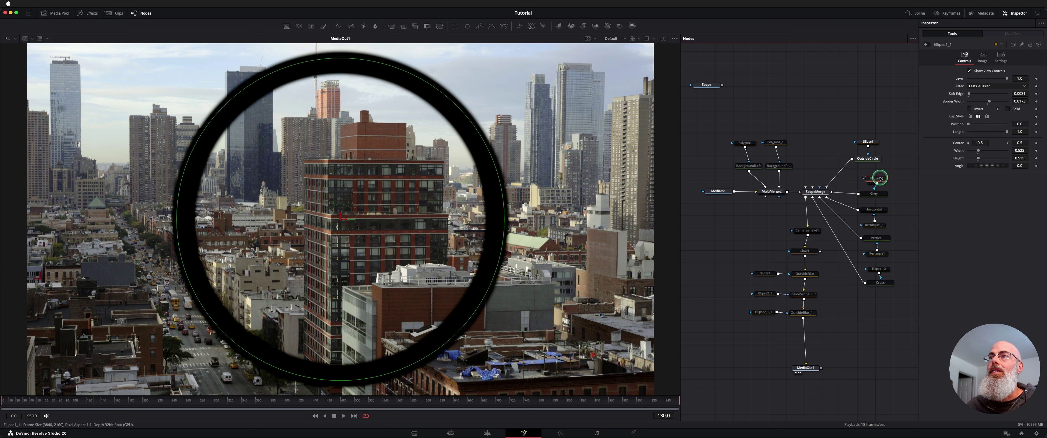
left_click_drag(889, 180, 881, 179)
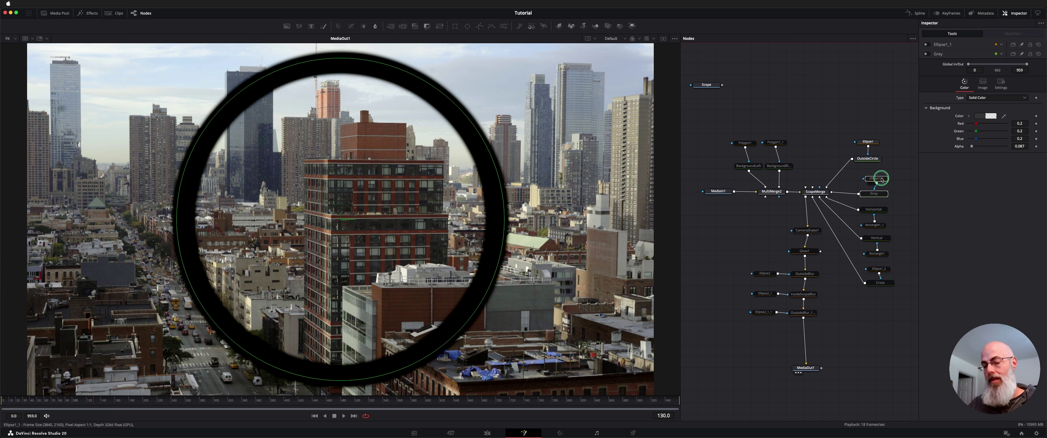
key("super+p")
Bypass OutsideCircle to isolate the grey ring, and set the Grey background's alpha to 0.15.
left_click(874, 159)
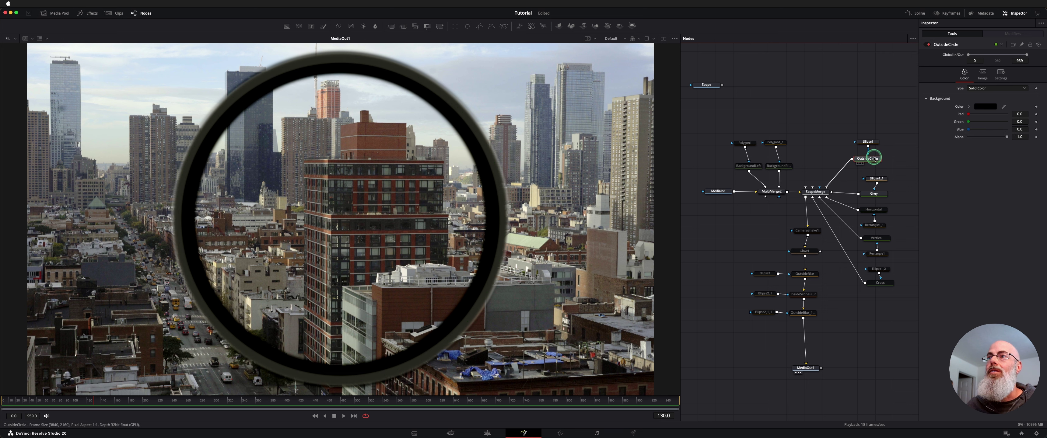
key("super+p")
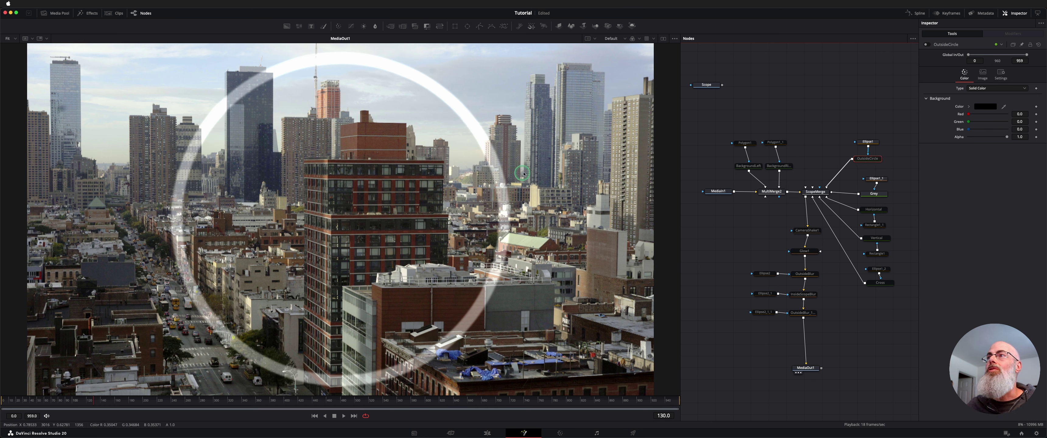
left_click(874, 193)
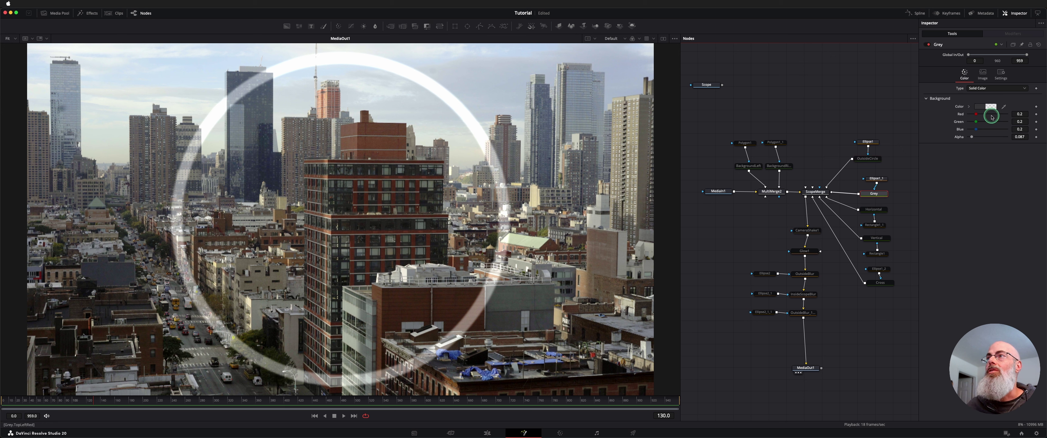
left_click(978, 107)
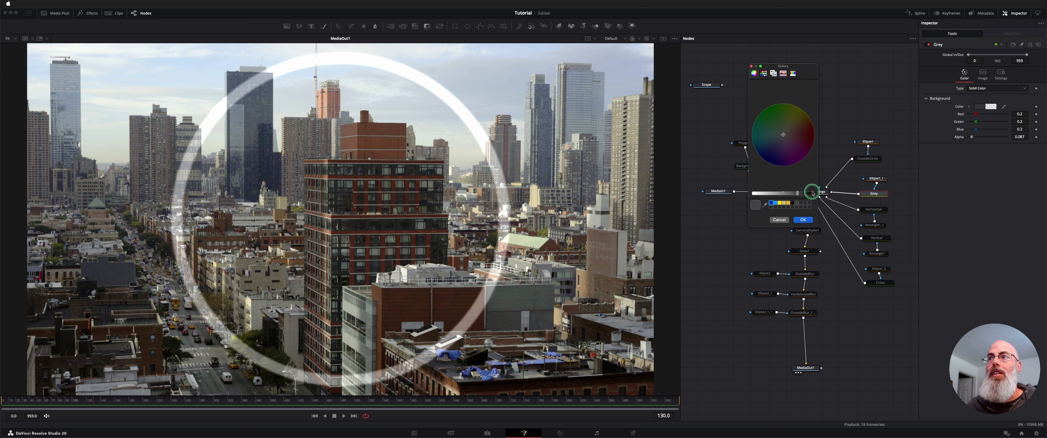
left_click(787, 220)
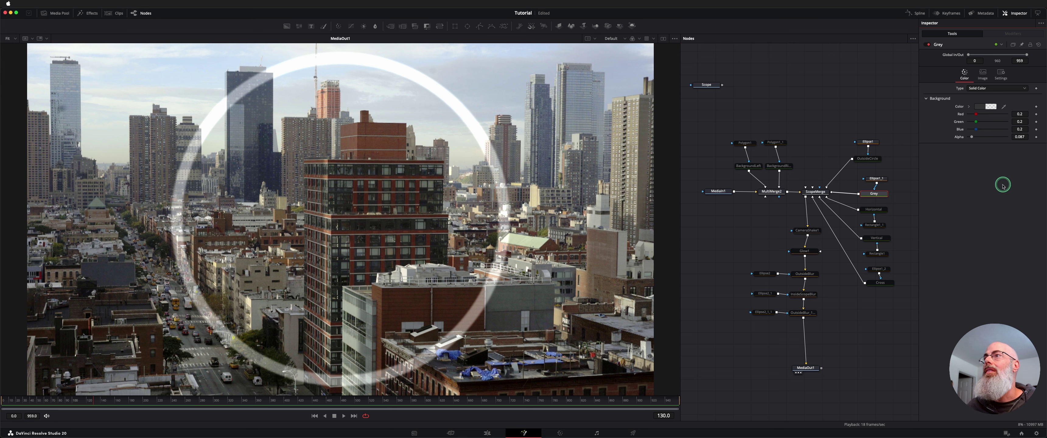
left_click_drag(972, 139, 975, 138)
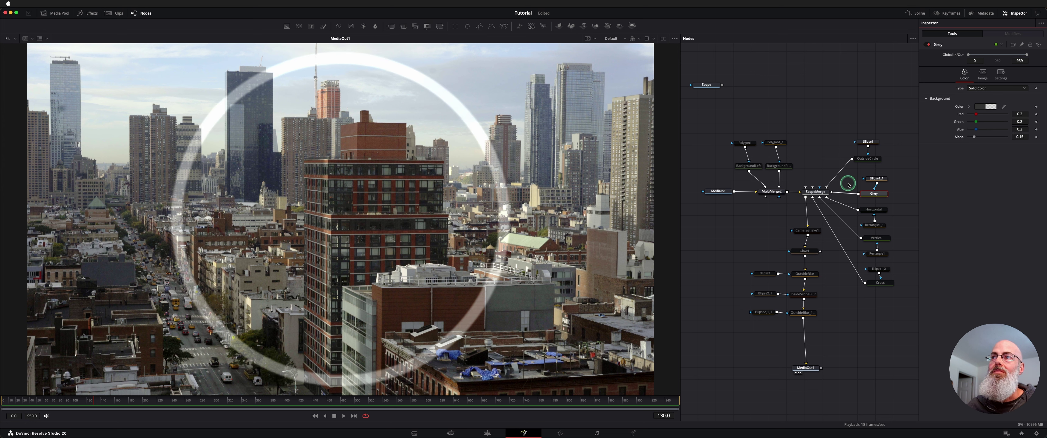
Re-enable OutsideCircle and set the Grey background's alpha to 0.323.
left_click(868, 158)
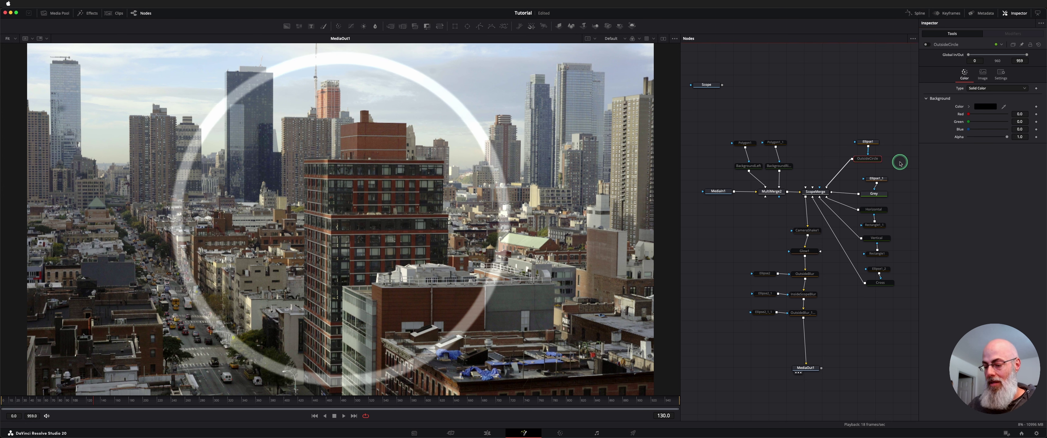
key("ctrl+p")
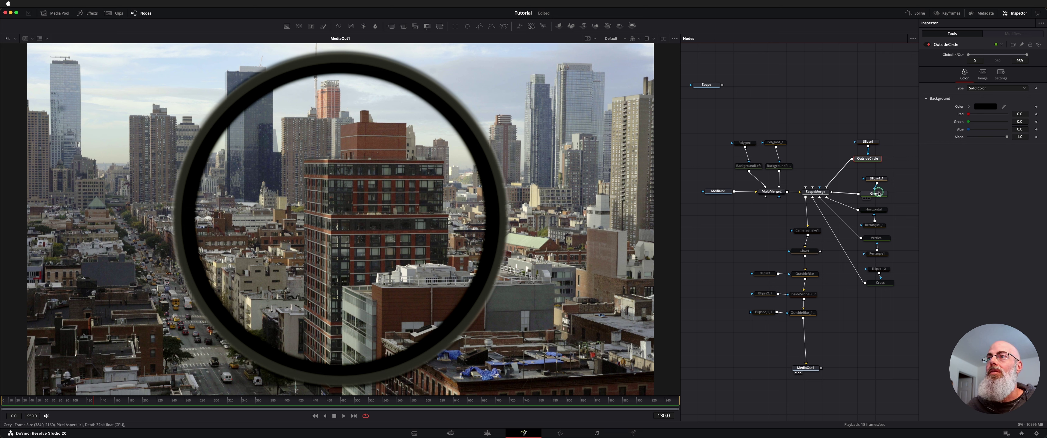
left_click(878, 193)
left_click(993, 137)
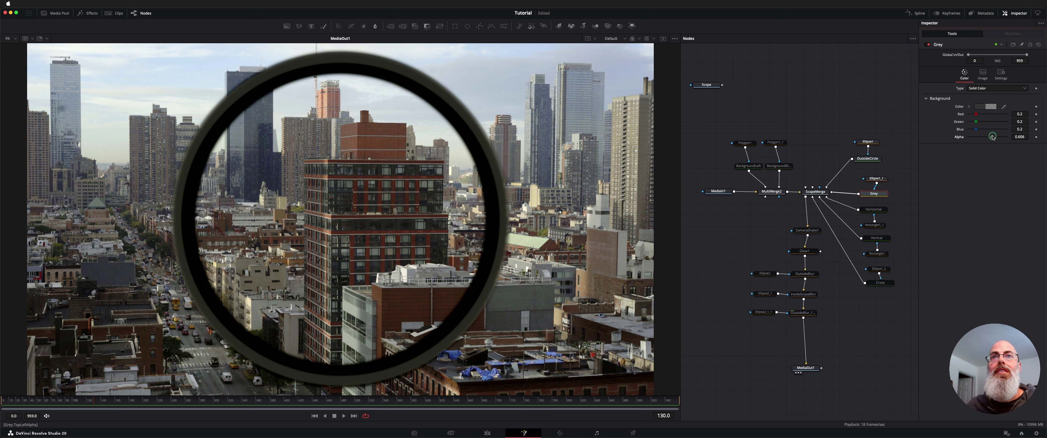
left_click_drag(993, 137, 982, 143)
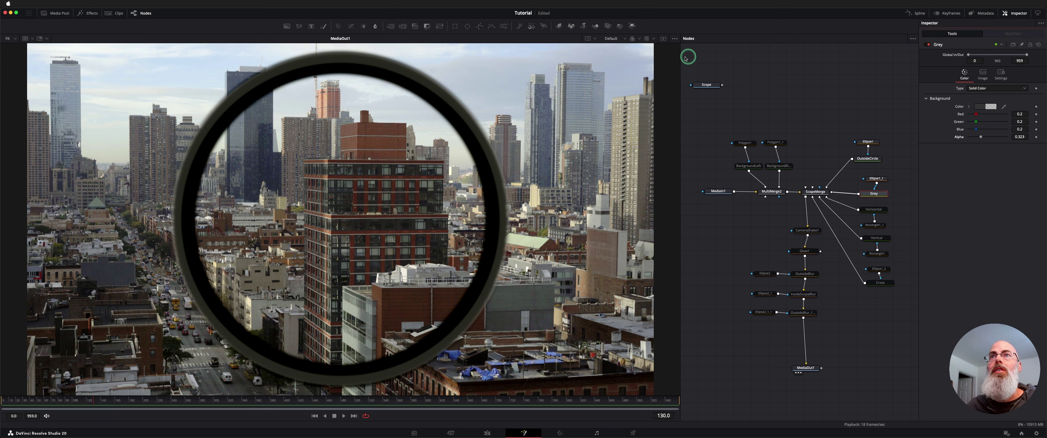
Split the viewer in two and show the whole Scope reference image alongside MediaOut1 for comparison.
left_click(663, 40)
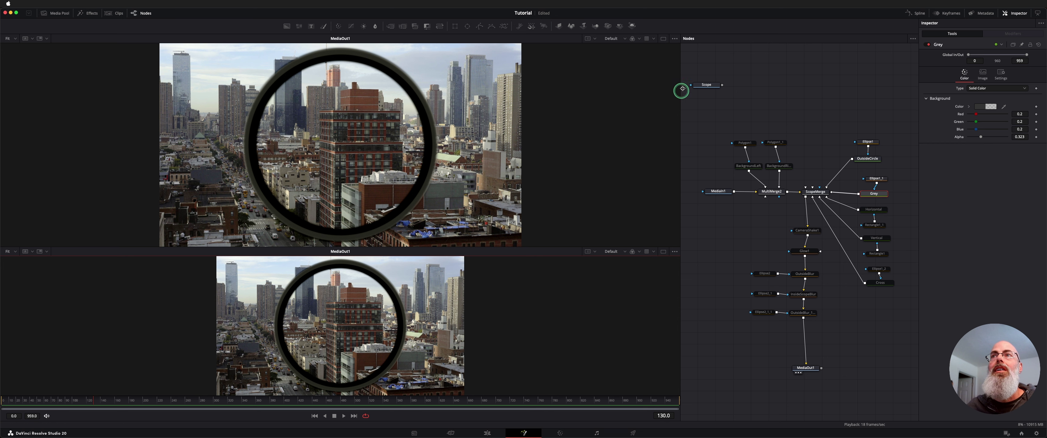
left_click_drag(699, 85, 458, 104)
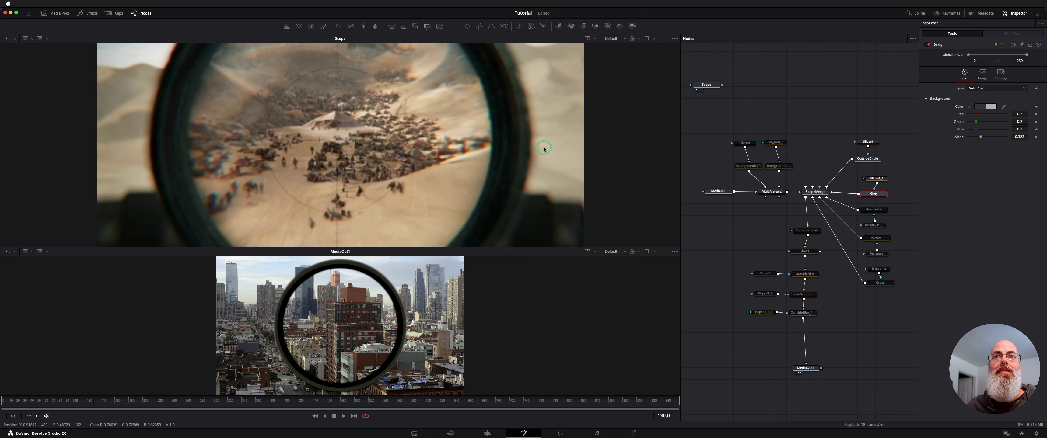
scroll(545, 149, "down", 2)
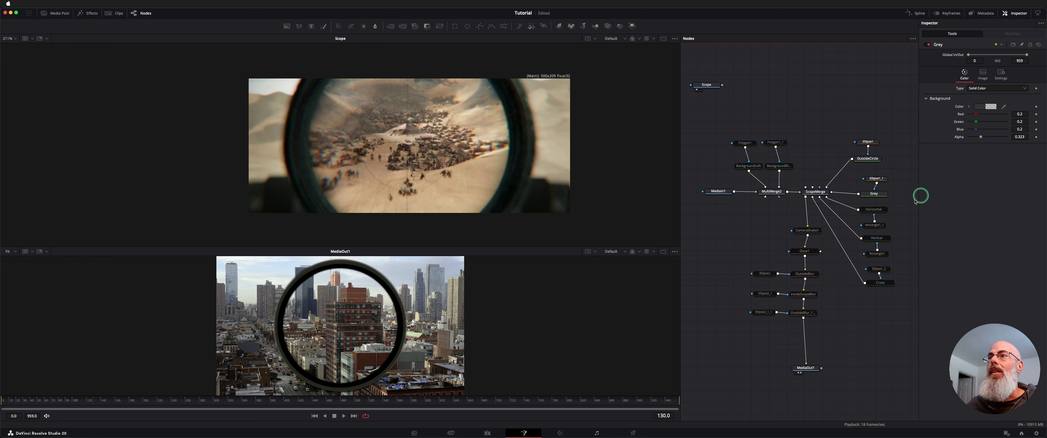
Re-enable the Cross background with its Ellipse1_2 mask and the Vertical background with its Rectangle1 mask.
left_click(875, 212)
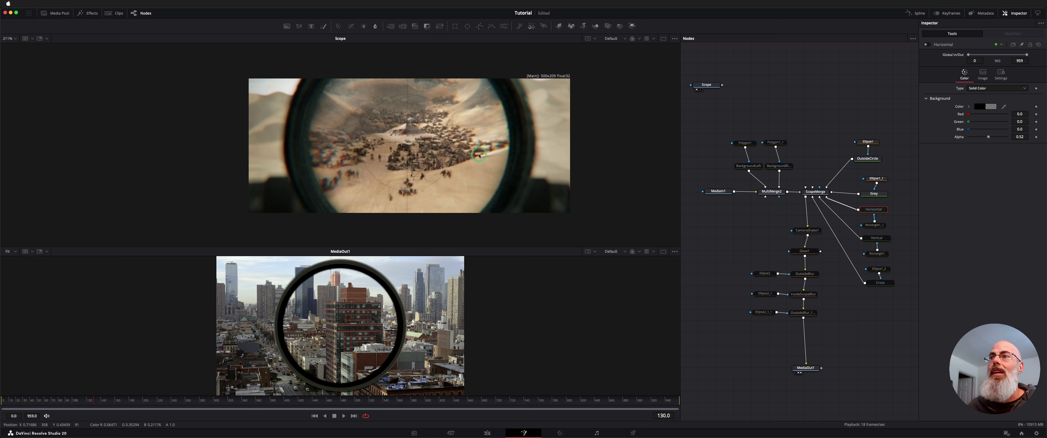
left_click_drag(868, 264, 906, 287)
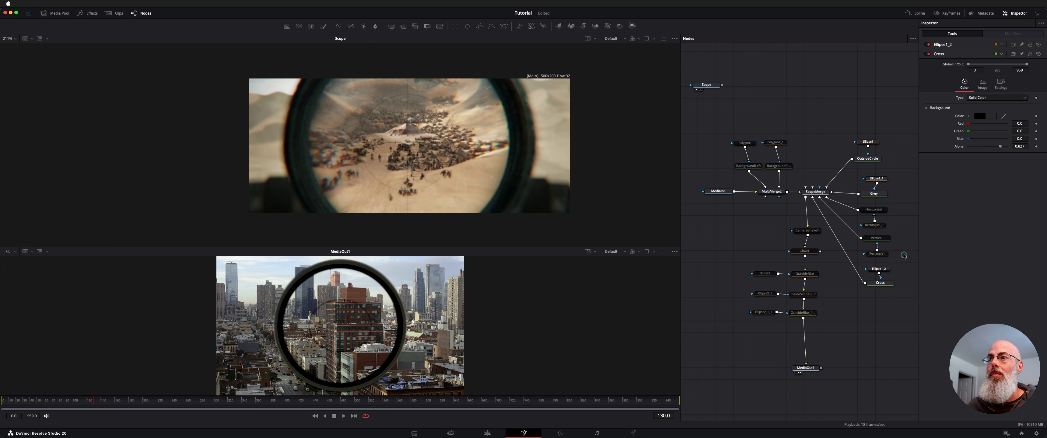
left_click_drag(902, 259, 863, 232)
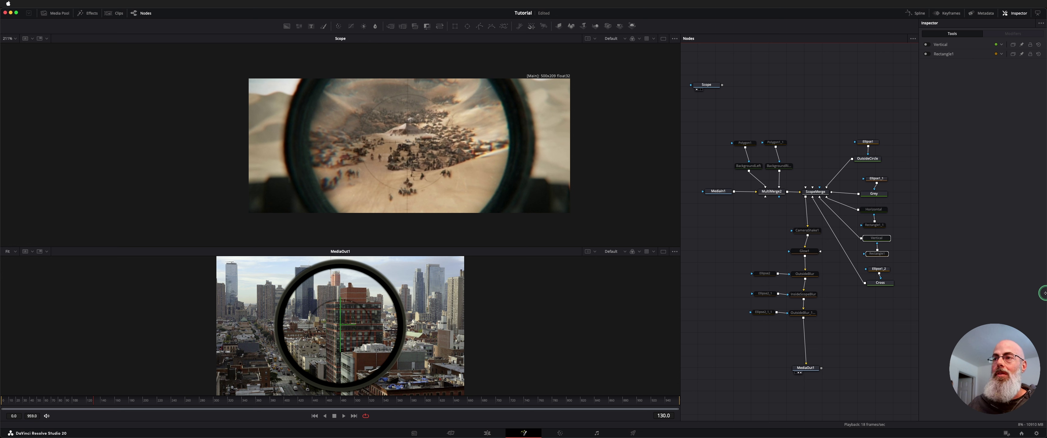
key("ctrl+p")
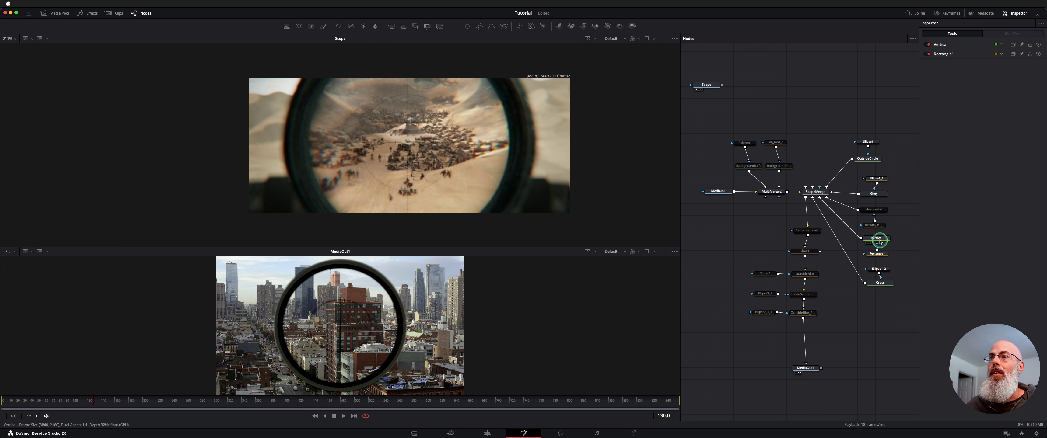
left_click(878, 255)
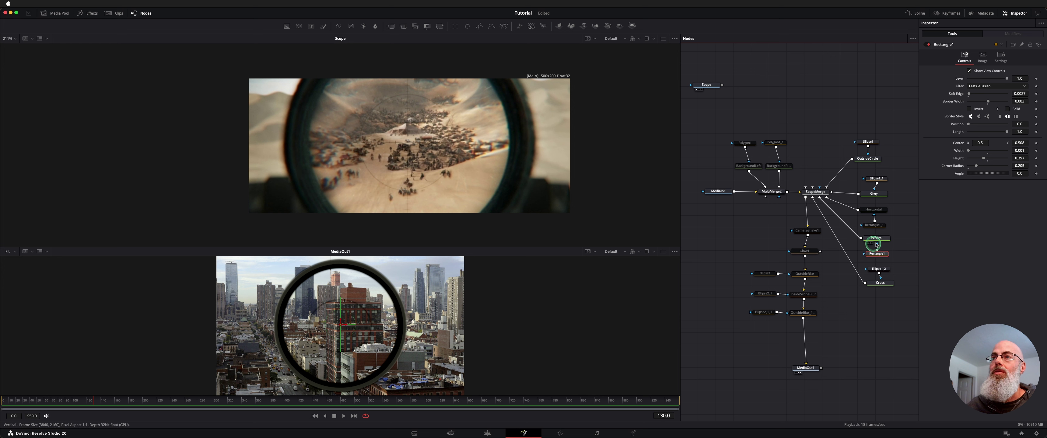
Re-enable the Horizontal background with its Rectangle1_1 mask, and return to a single viewer showing MediaOut1.
left_click_drag(901, 229, 862, 199)
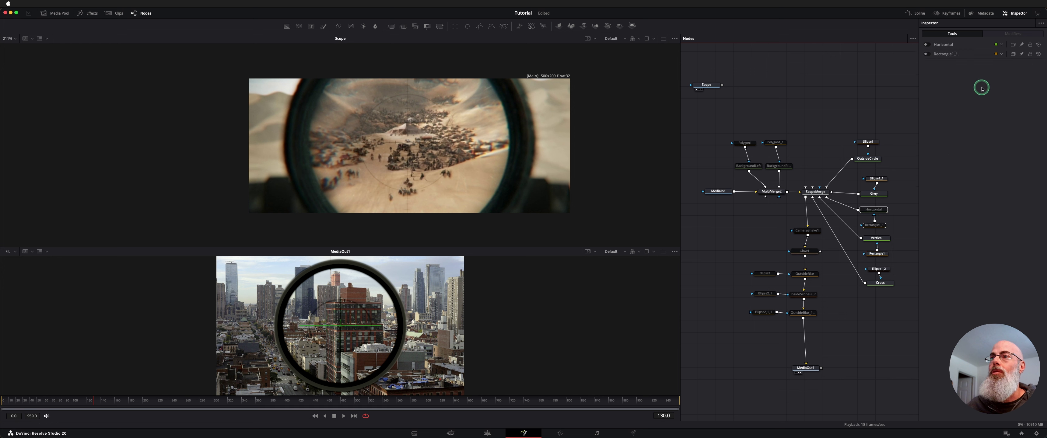
key("ctrl+p")
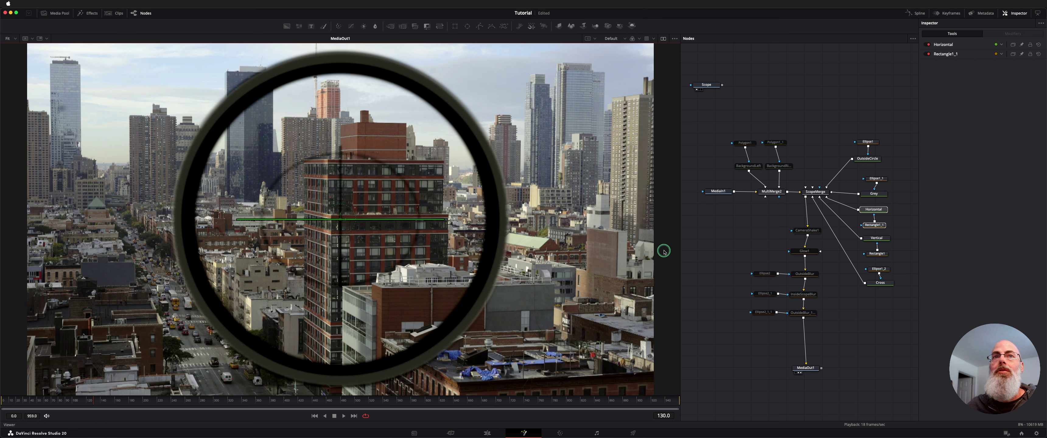
left_click(664, 251)
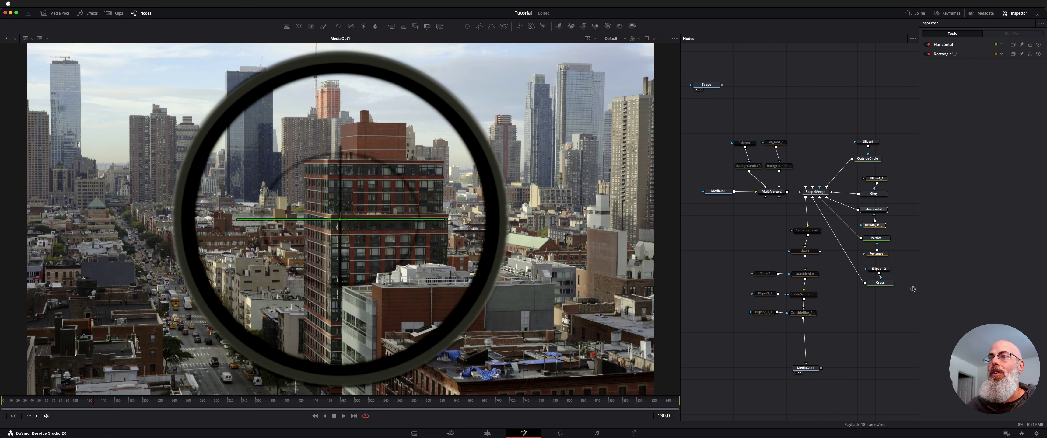
Select the Horizontal, Vertical and Cross nodes with their masks and toggle them off and on to compare the crosshair.
left_click_drag(913, 290, 893, 202)
key("super+p")
key("super+p")
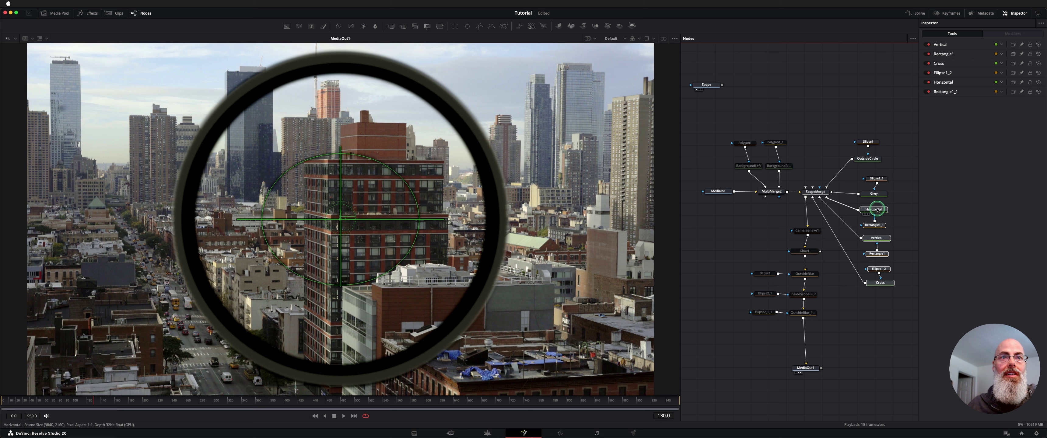
Inspect the colour settings of the Cross background and the shape settings of its Ellipse1_2 mask.
left_click(567, 112)
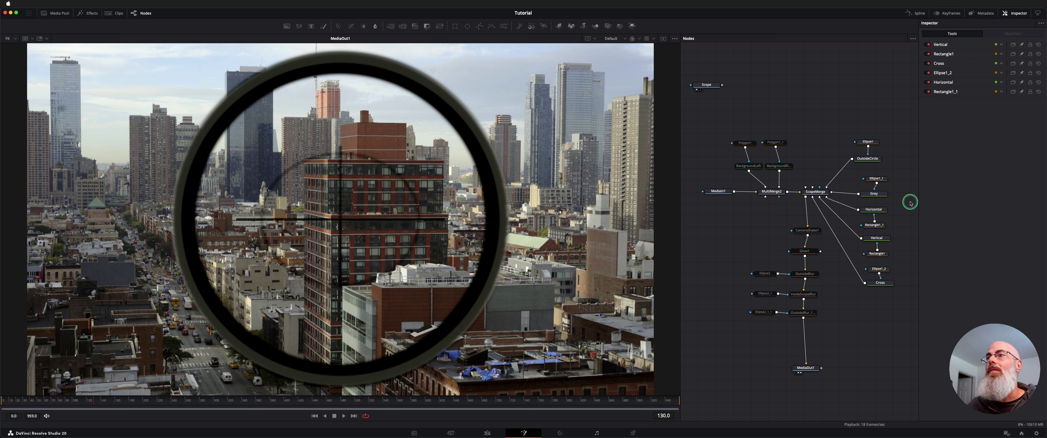
left_click(885, 283)
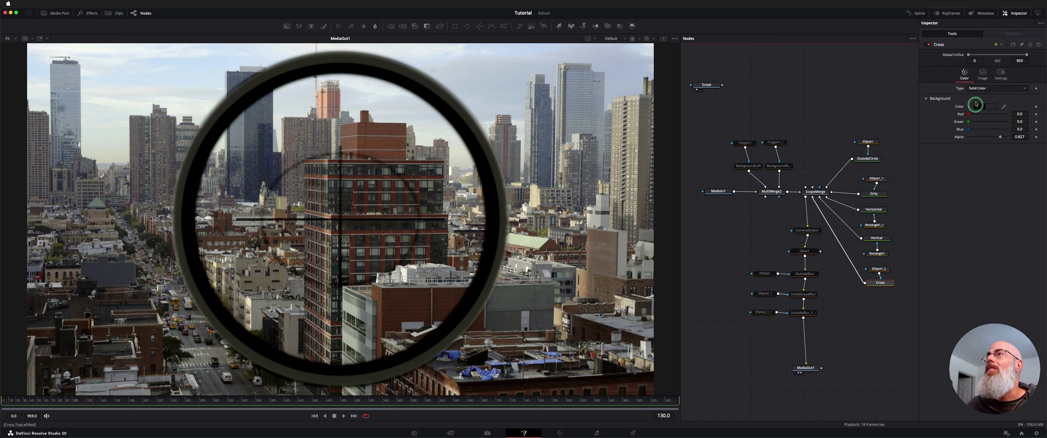
left_click(879, 270)
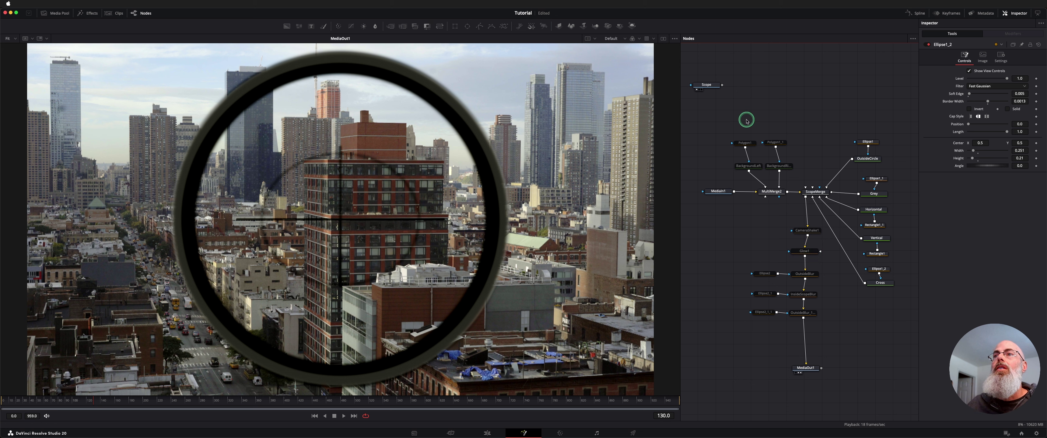
Re-enable the Glow1 node, and switch MediaOut1's Color Grade to None and back to Mix for comparison.
left_click(804, 251)
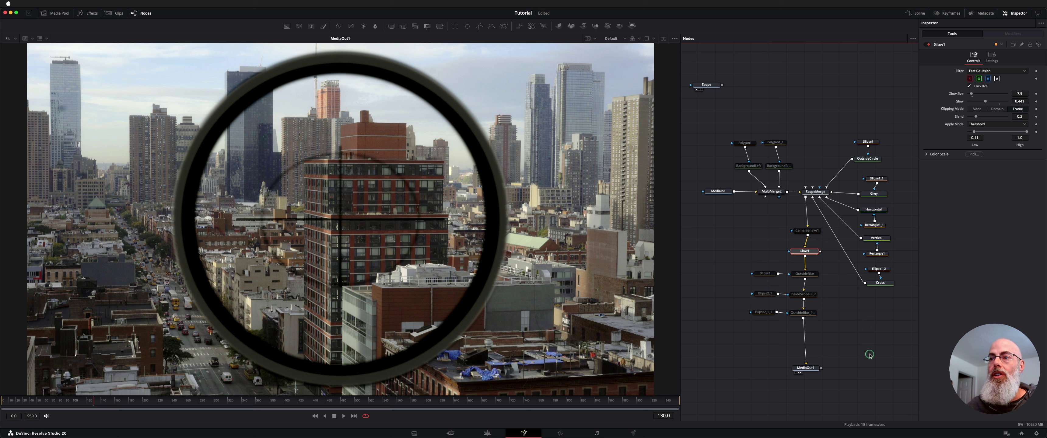
left_click(809, 370)
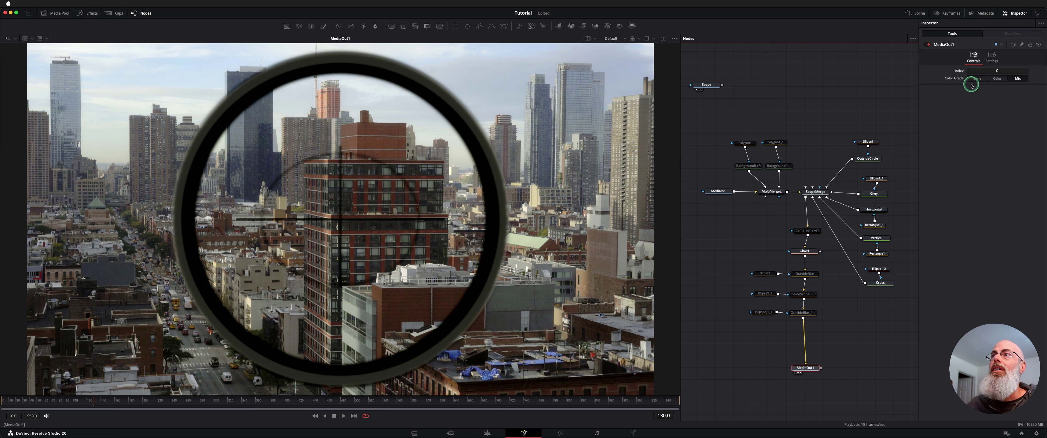
left_click(994, 79)
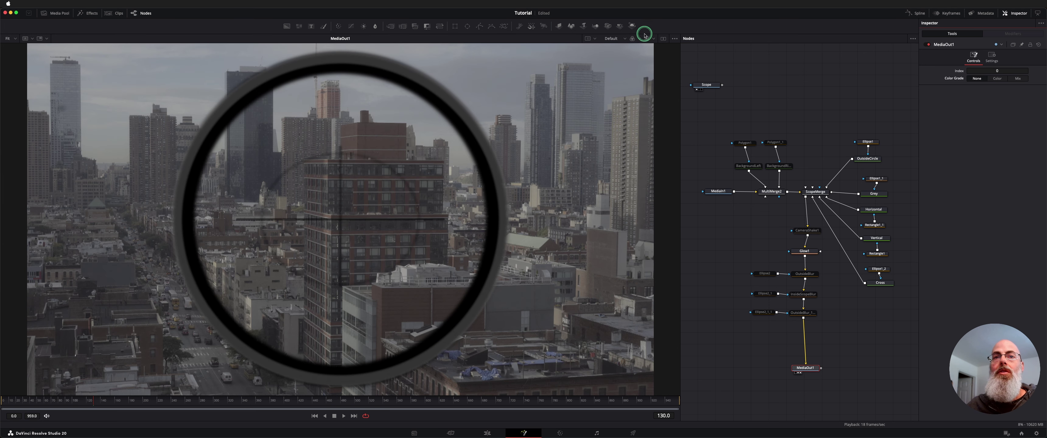
left_click(1015, 78)
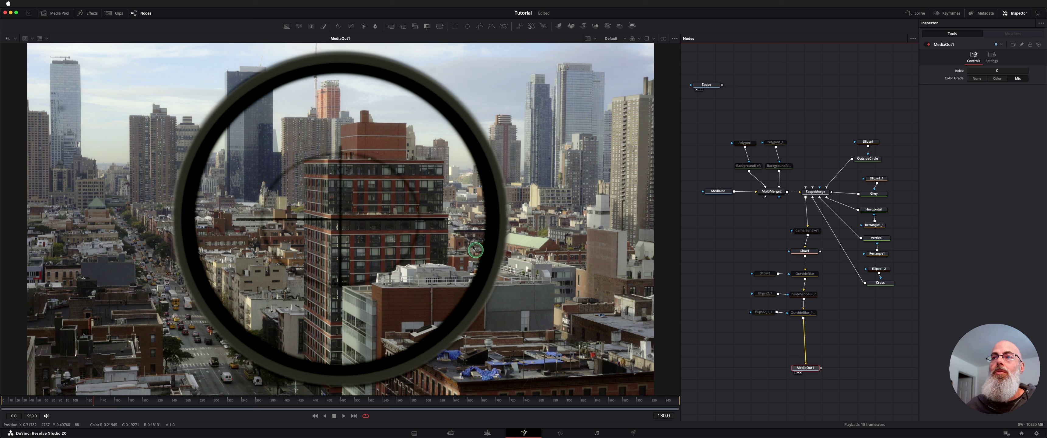
Re-enable the OutsideBlur node with its Ellipse2 mask, and check the mask and blur settings before showing MediaOut1 again.
left_click_drag(753, 261, 819, 275)
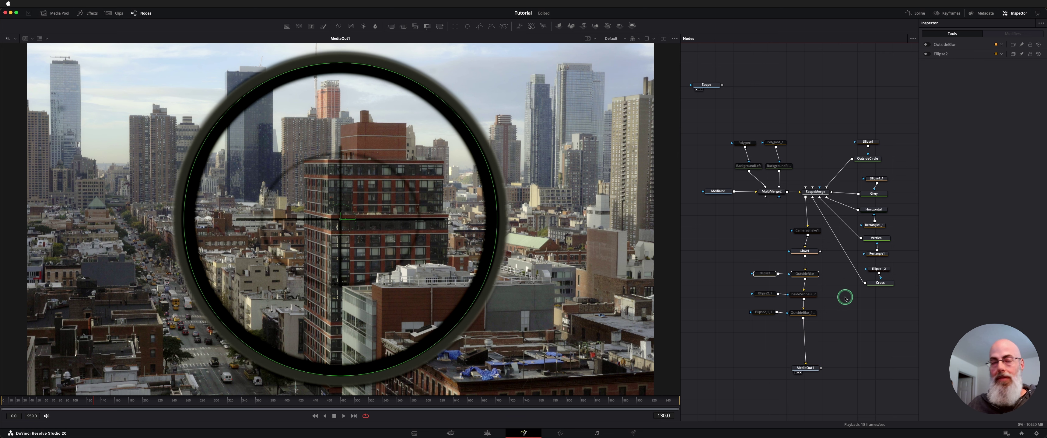
key("ctrl+p")
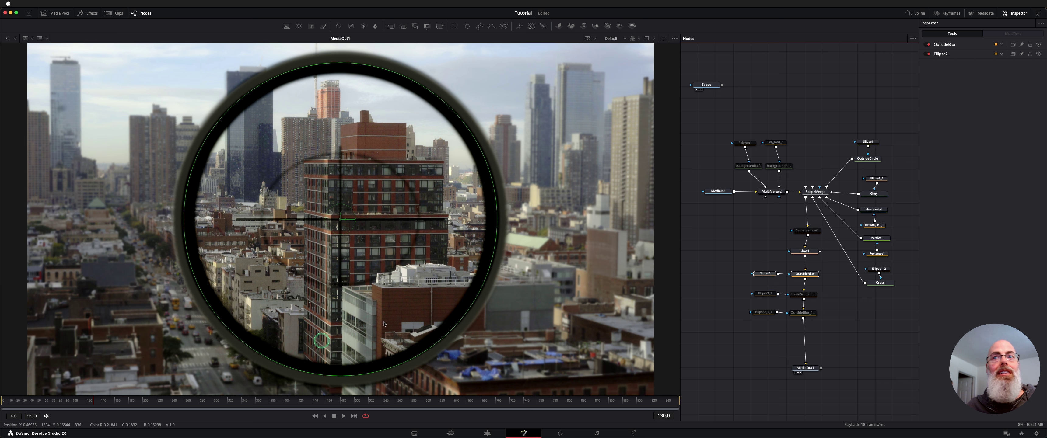
left_click_drag(765, 274, 414, 260)
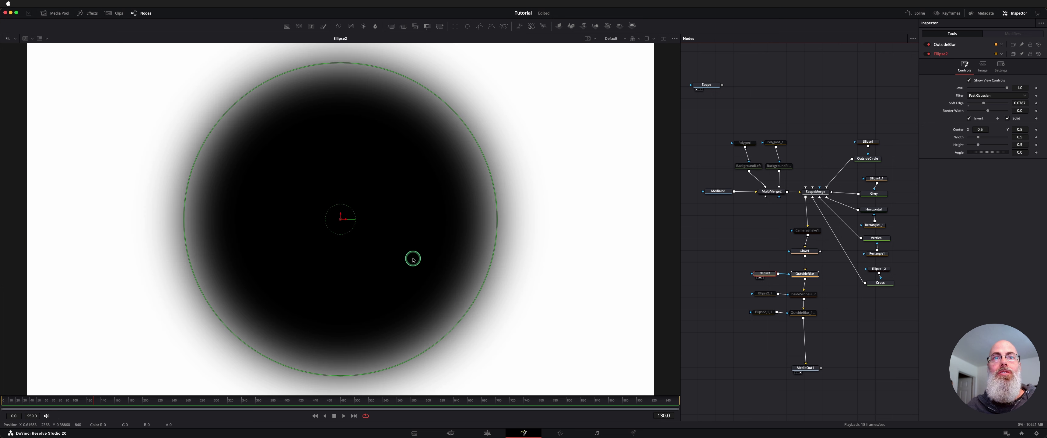
left_click(797, 275)
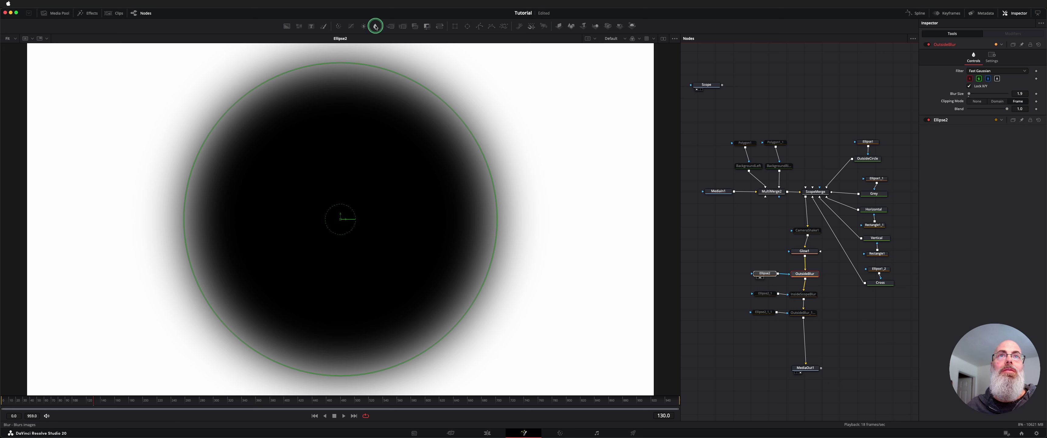
left_click(781, 264)
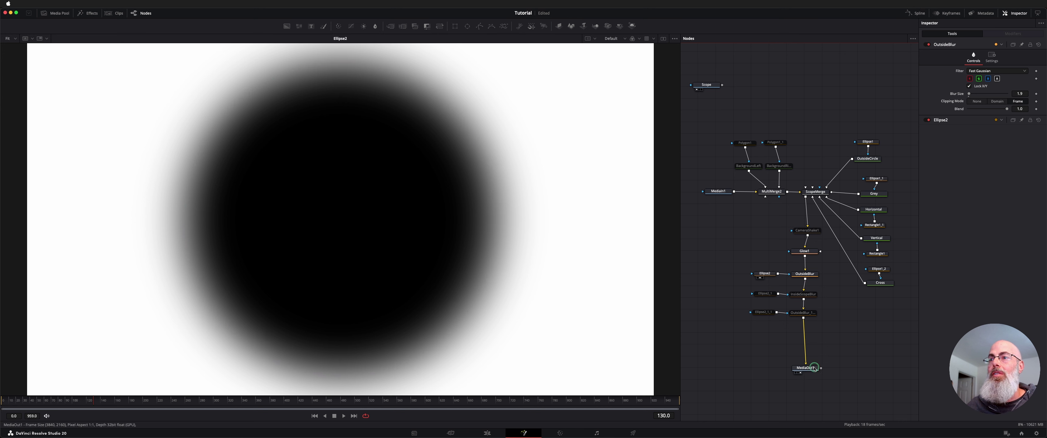
left_click_drag(806, 366, 508, 314)
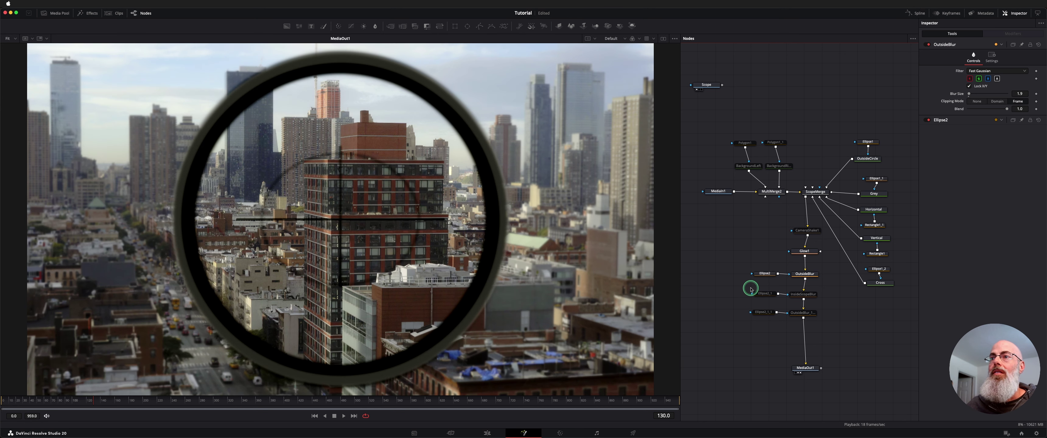
Re-enable the InsideScopeBlur node with its Ellipse2_1 mask, and show the mask on its own in the viewer.
left_click_drag(751, 289, 814, 299)
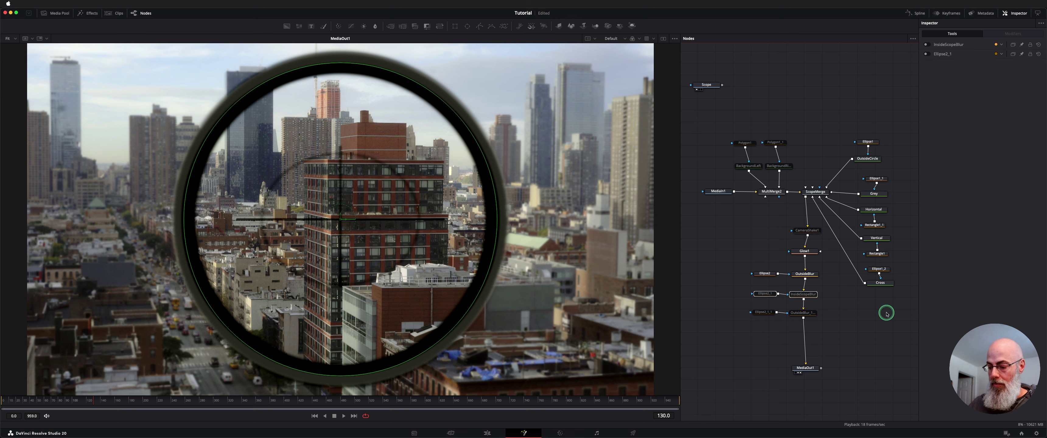
key("super+p")
key("super+p")
key("super+p")
key("super+p")
key("super+p")
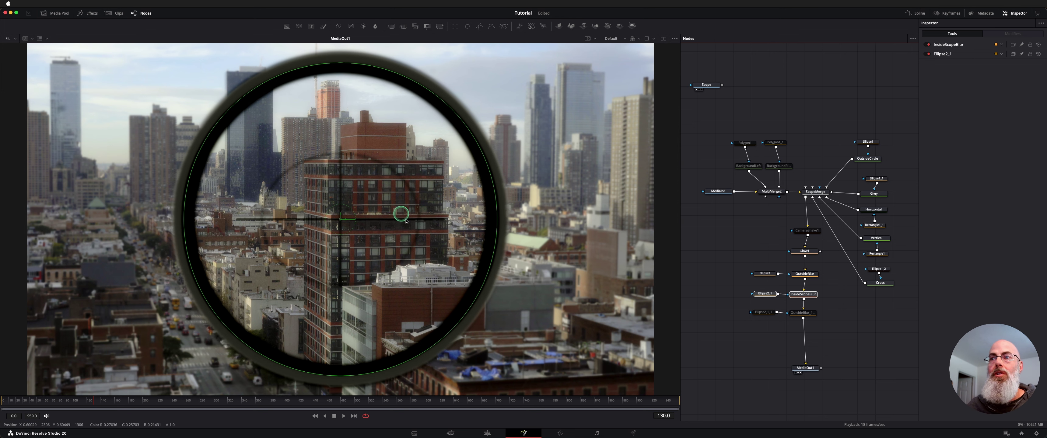
left_click_drag(765, 293, 405, 259)
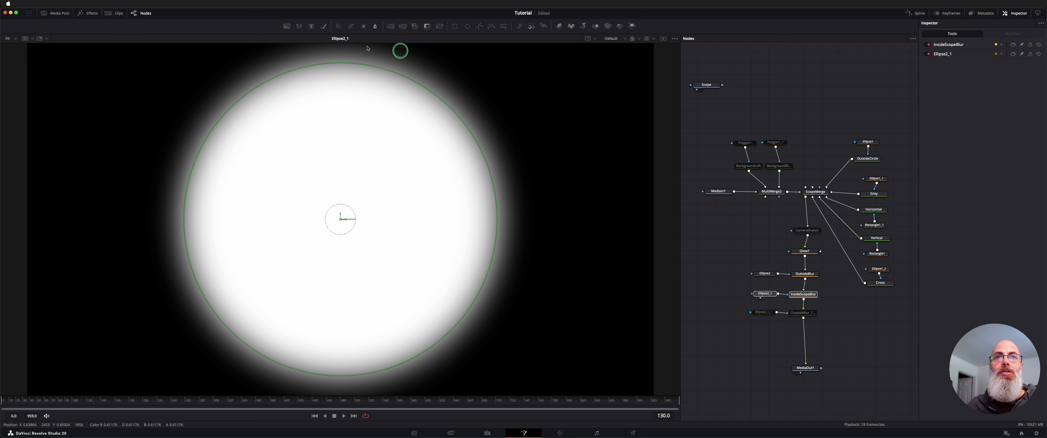
Re-enable the OutsideBlur_1_1 node with its Ellipse2_1_1 mask, checking the mask alone before returning the viewer to MediaOut1.
left_click_drag(855, 332, 753, 313)
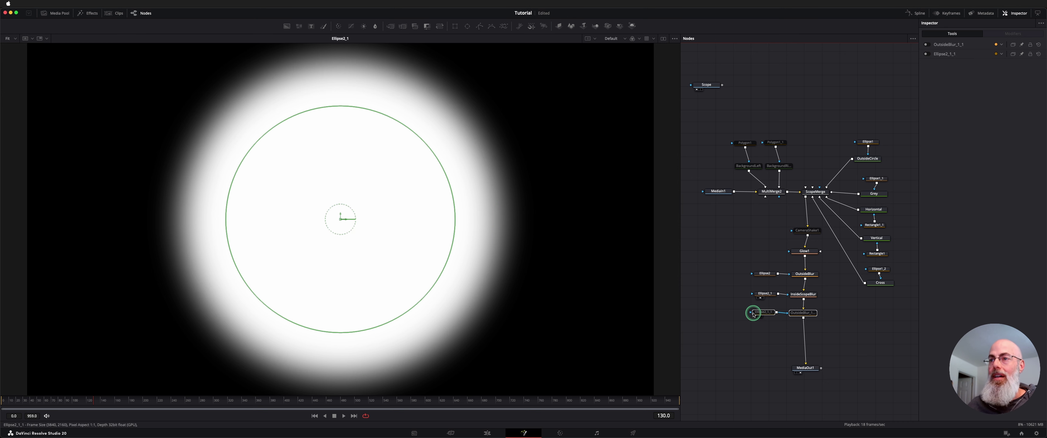
left_click_drag(848, 320, 743, 312)
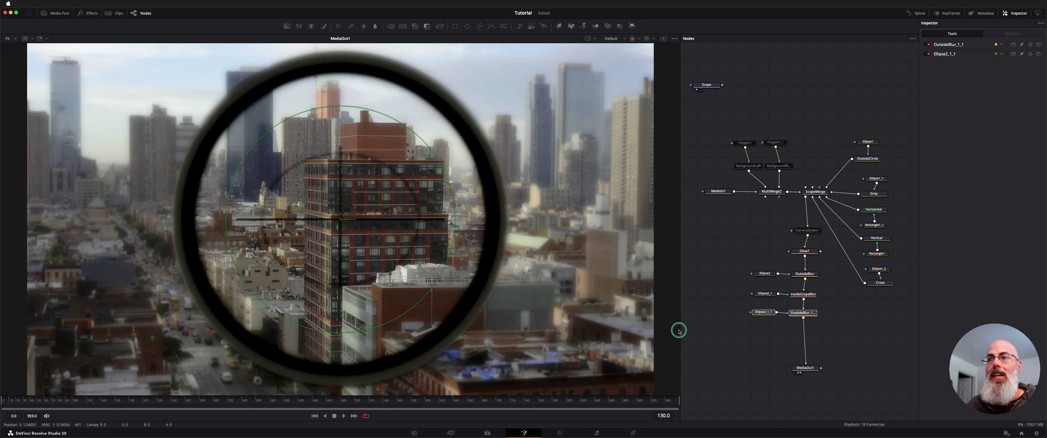
key("1")
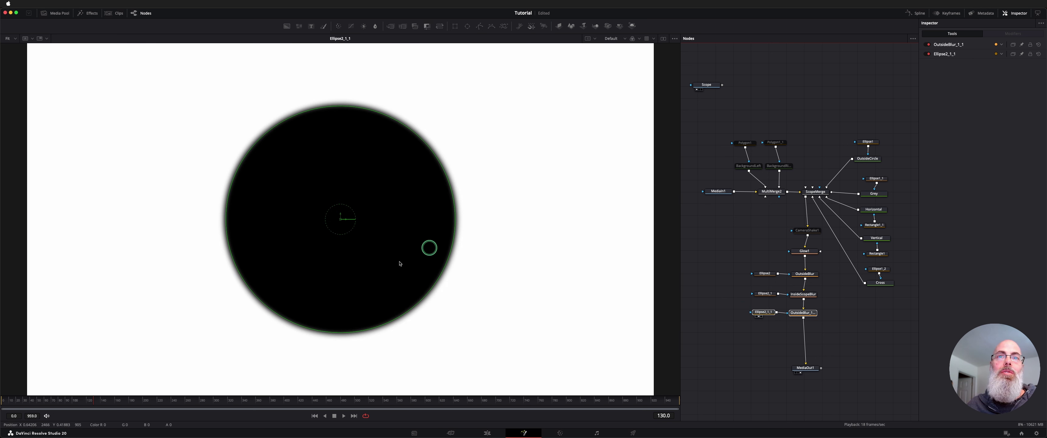
left_click(847, 330)
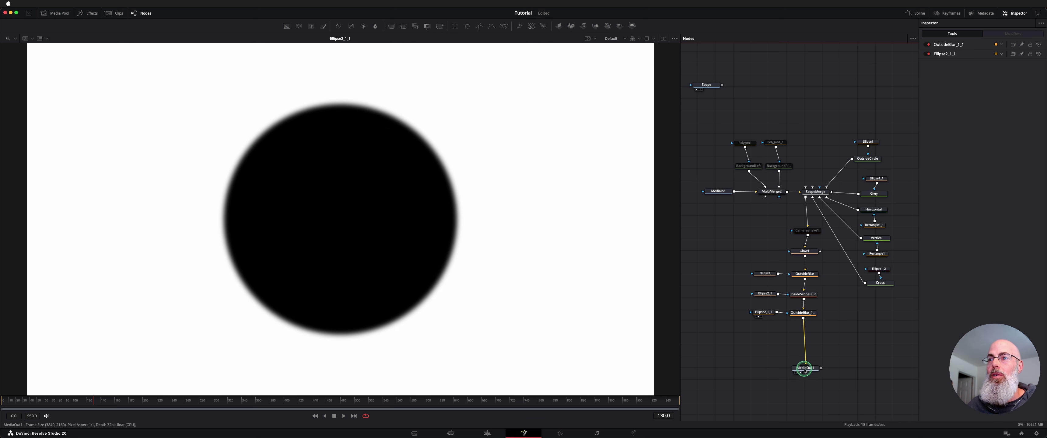
key("1")
left_click_drag(859, 328, 727, 313)
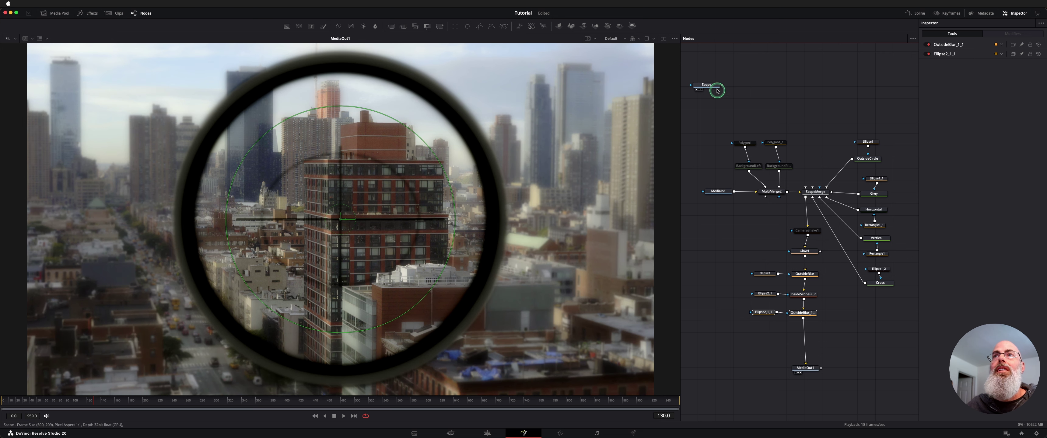
Show the Scope reference image in the viewer and return to MediaOut1 to compare the two looks.
key("1")
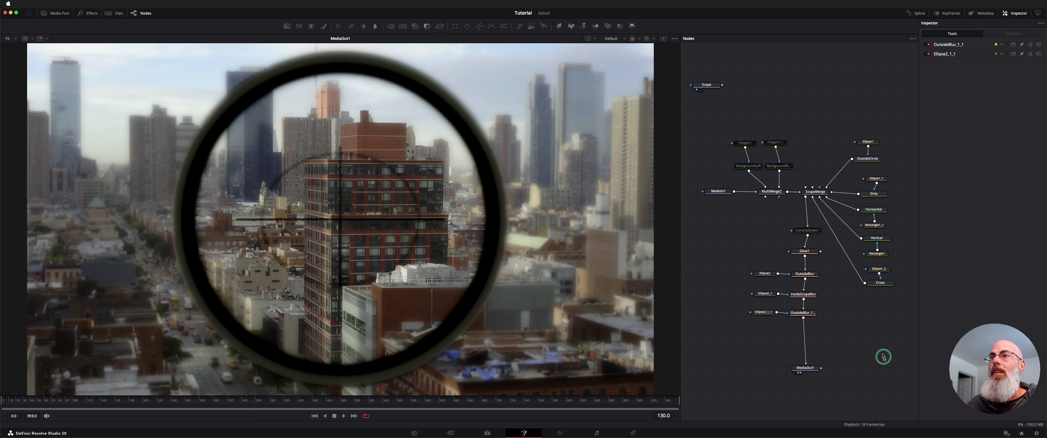
left_click(808, 231)
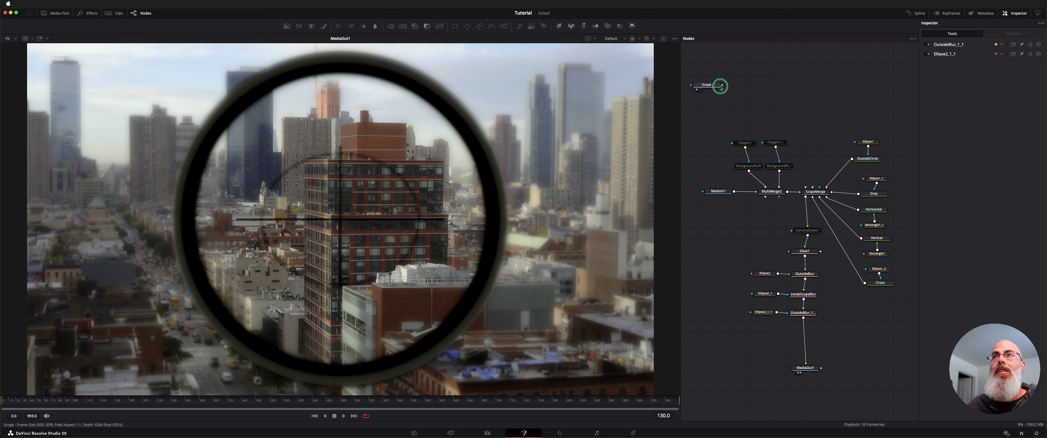
left_click_drag(710, 86, 422, 88)
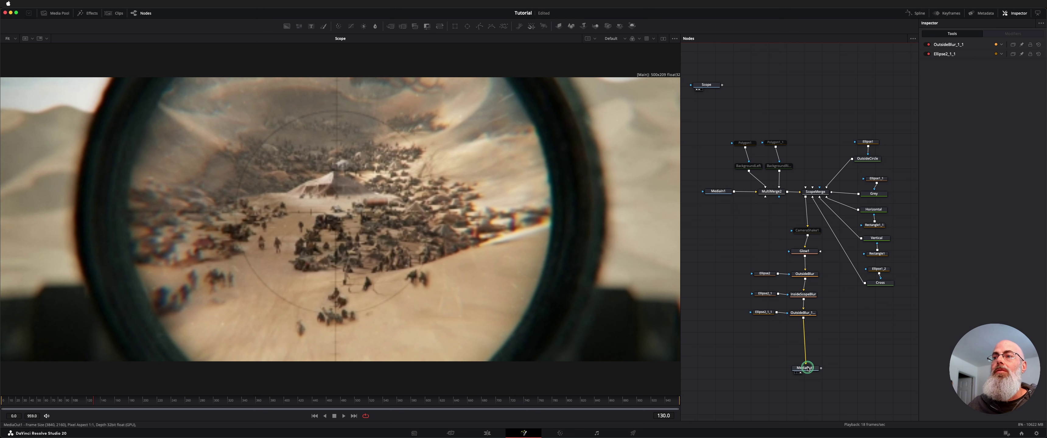
left_click_drag(806, 368, 433, 198)
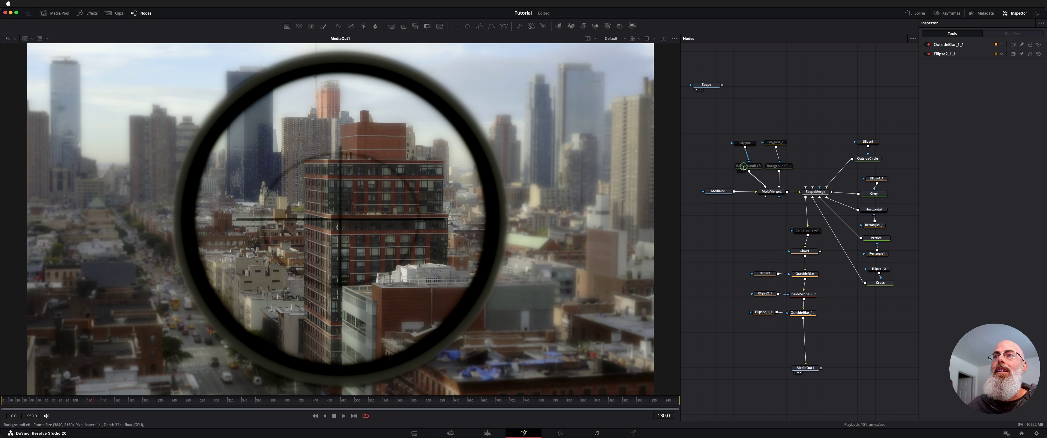
Re-enable the BackgroundLeft node with its Polygon1 mask and examine the whole polygon outline below the frame.
left_click_drag(734, 129, 753, 165)
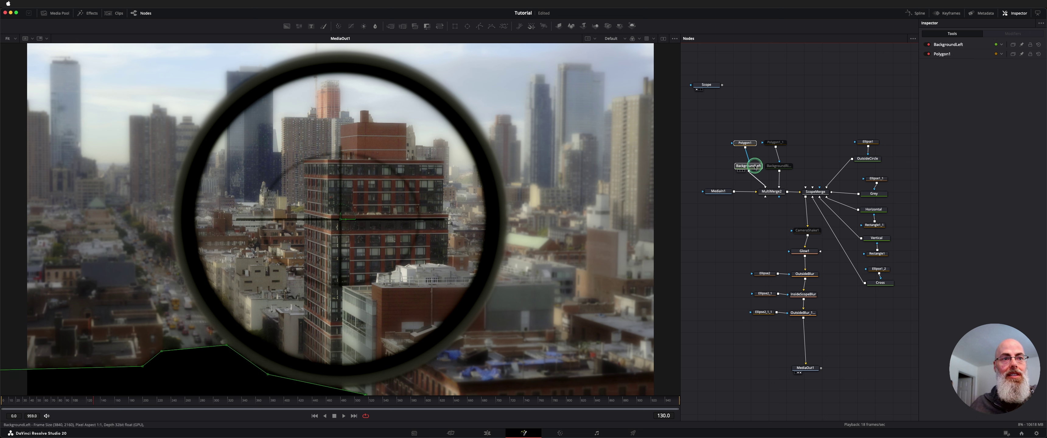
left_click(758, 142)
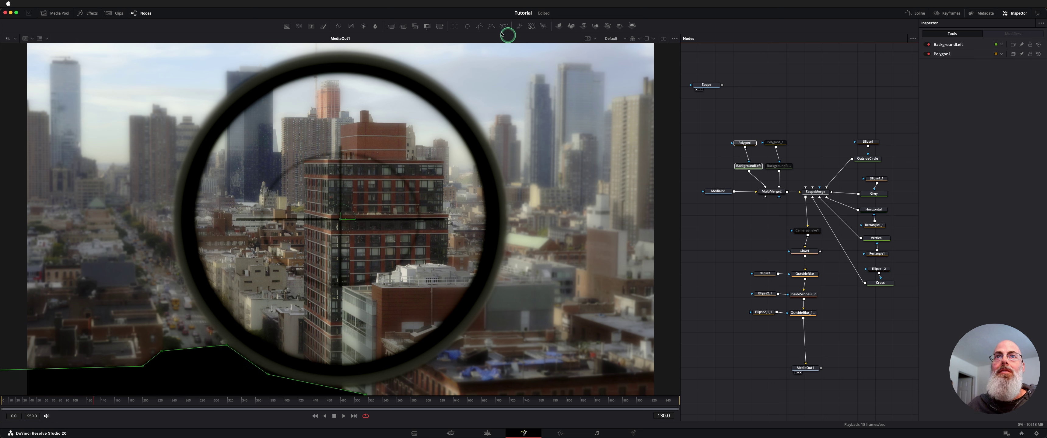
left_click(481, 26)
scroll(433, 159, "down", 5)
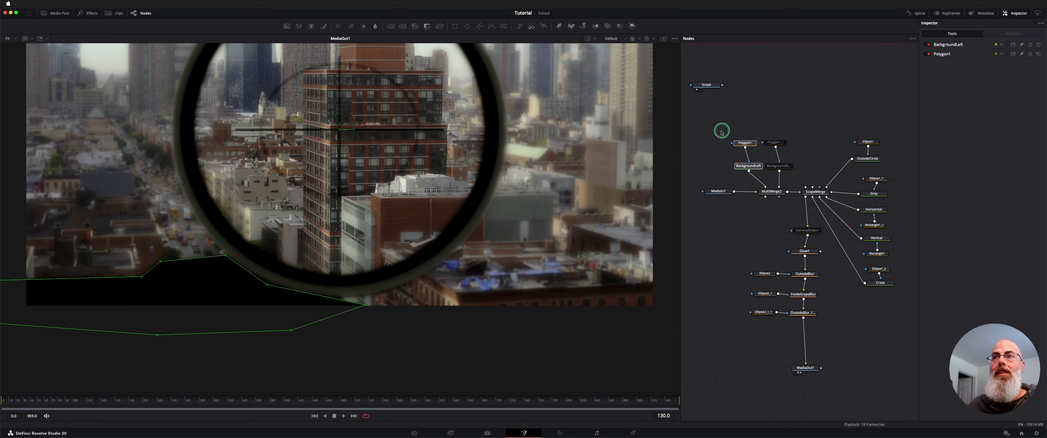
Shift the BackgroundLeft node slightly away from MultiMerge2, and toggle its Polygon1 mask off and on to demonstrate the masking.
left_click(739, 156)
left_click_drag(748, 166, 738, 166)
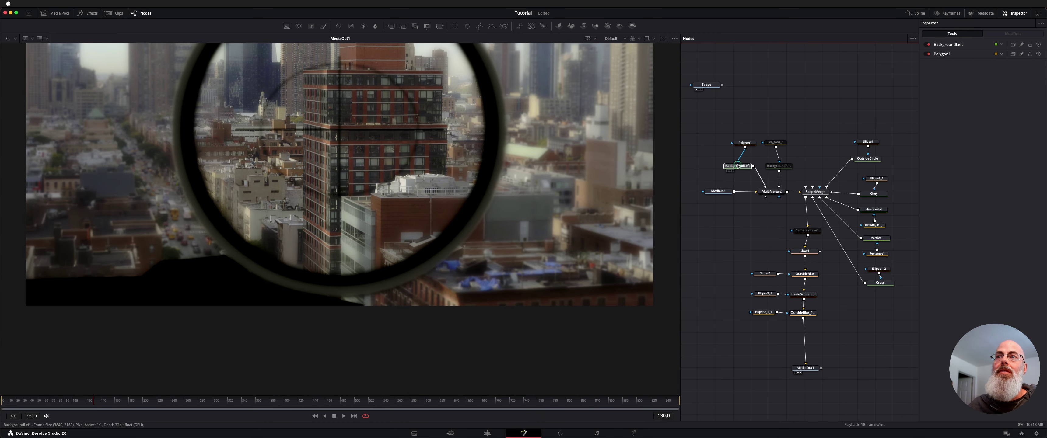
left_click(738, 166)
left_click(743, 145)
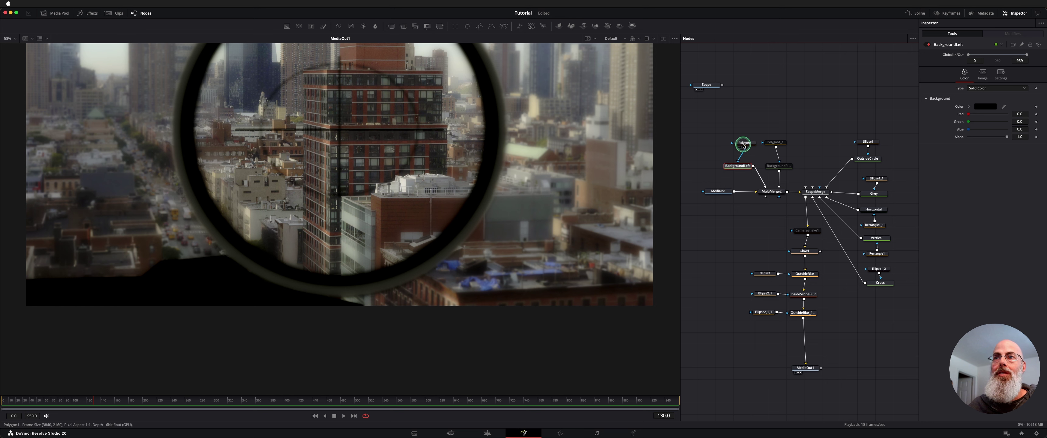
key("ctrl+p")
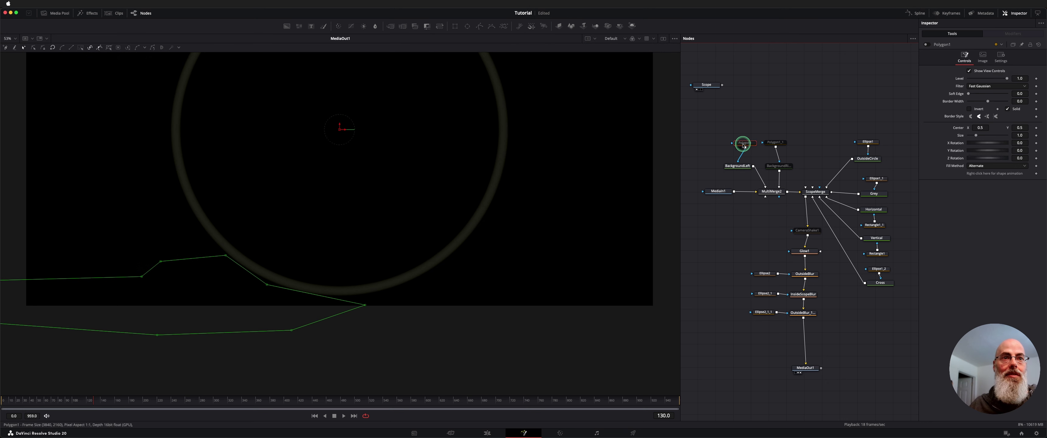
key("ctrl+p")
key("ctrl+p")
key("ctrl+p")
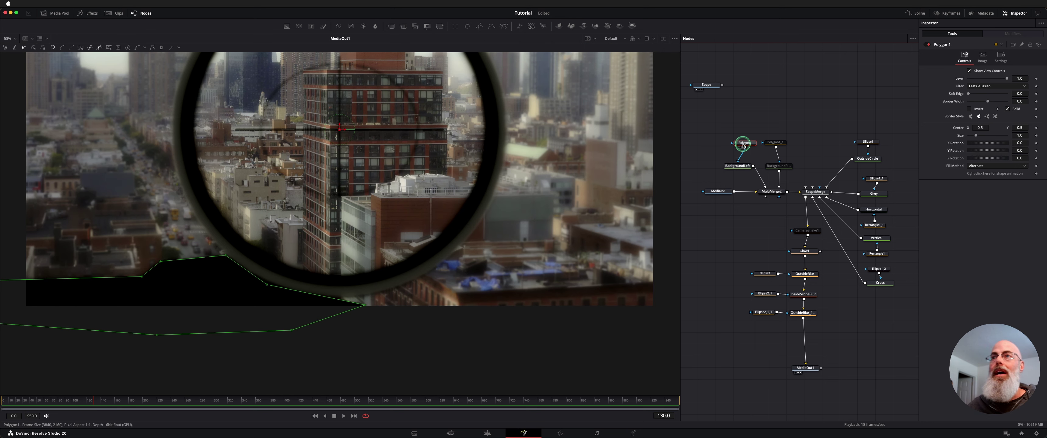
Re-enable the BackgroundRight node with its Polygon1_1 mask and open the background's settings.
left_click(803, 154)
left_click_drag(813, 167, 772, 130)
left_click(785, 165)
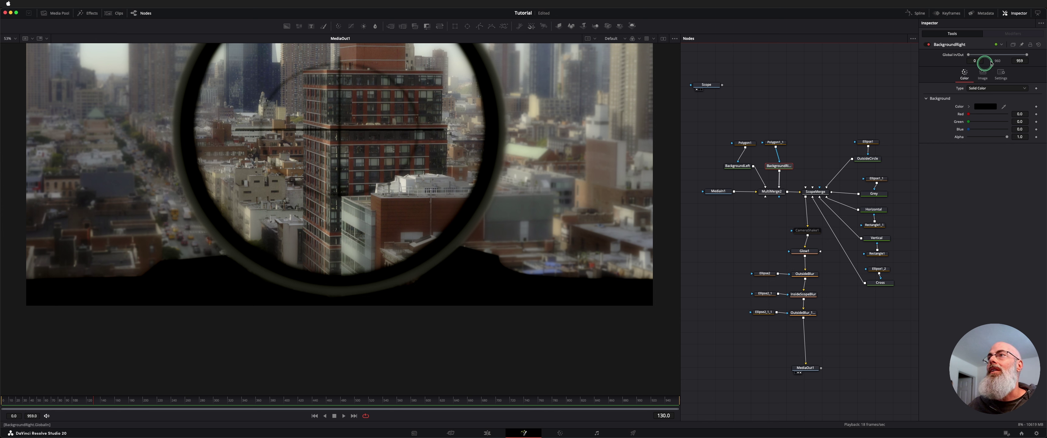
Review the image and colour settings of BackgroundRight and the rotation settings of its Polygon1_1 mask.
left_click(982, 75)
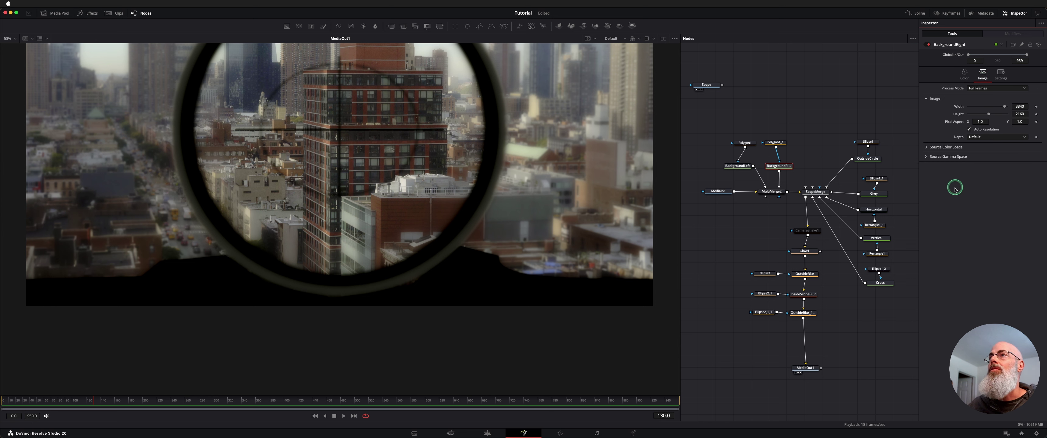
left_click(962, 74)
left_click(776, 143)
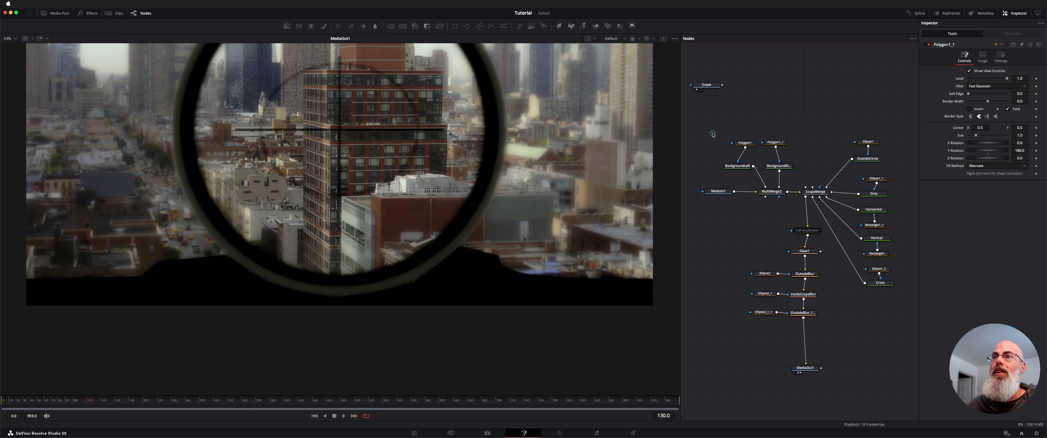
Paste a copy of BackgroundLeft with its Polygon1 mask into the empty space above the node tree, and delete the copy.
left_click_drag(712, 132, 740, 171)
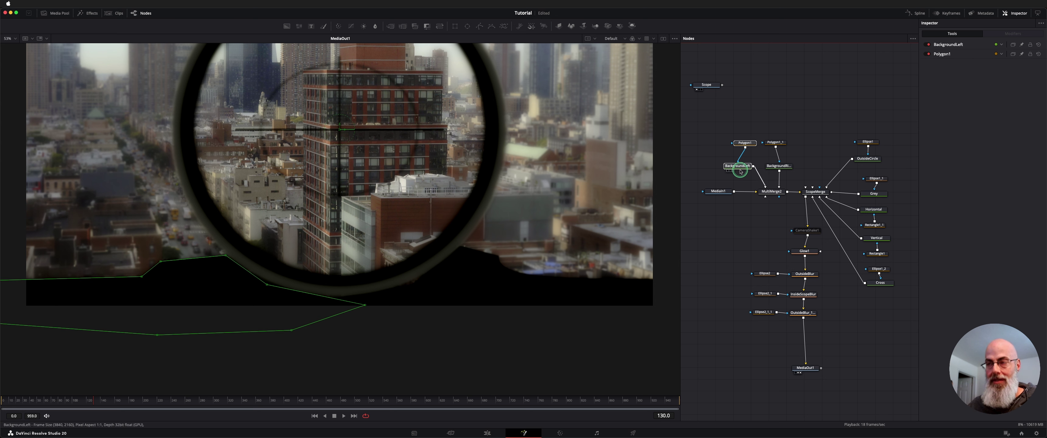
left_click(786, 74)
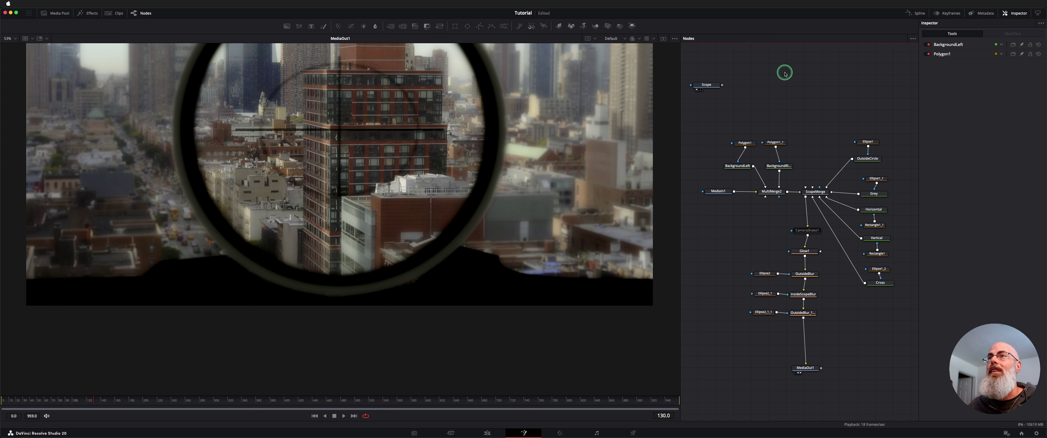
key("ctrl+v")
left_click_drag(757, 64, 797, 118)
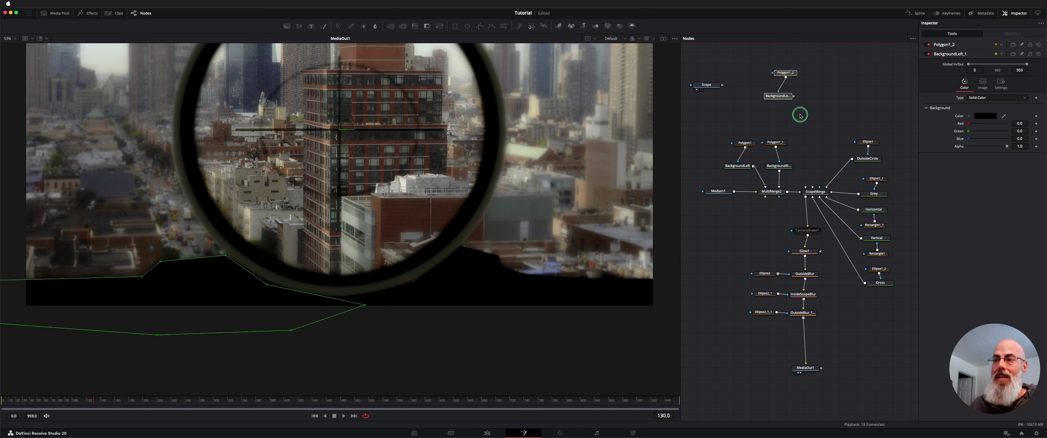
key("Delete")
Review the settings of BackgroundRight and its Polygon1_1 mask, comparing the mask rotation with the background's image settings.
left_click(779, 166)
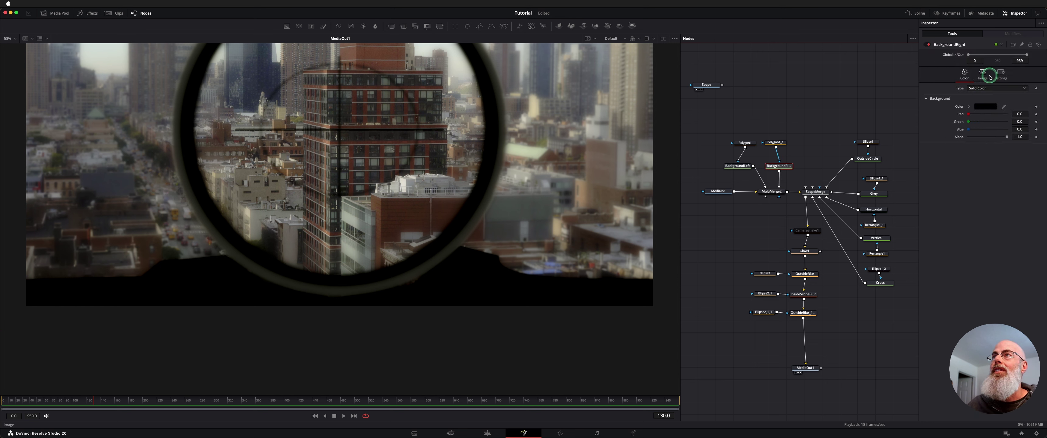
left_click(774, 143)
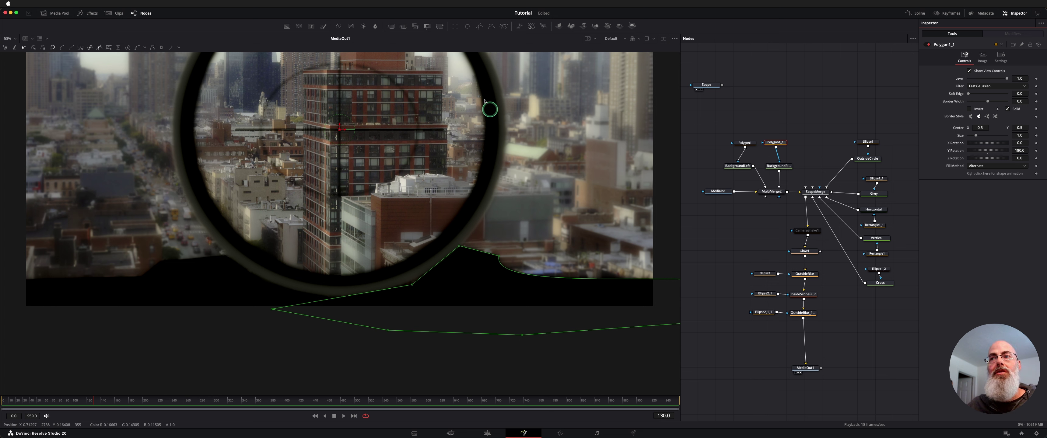
left_click(774, 166)
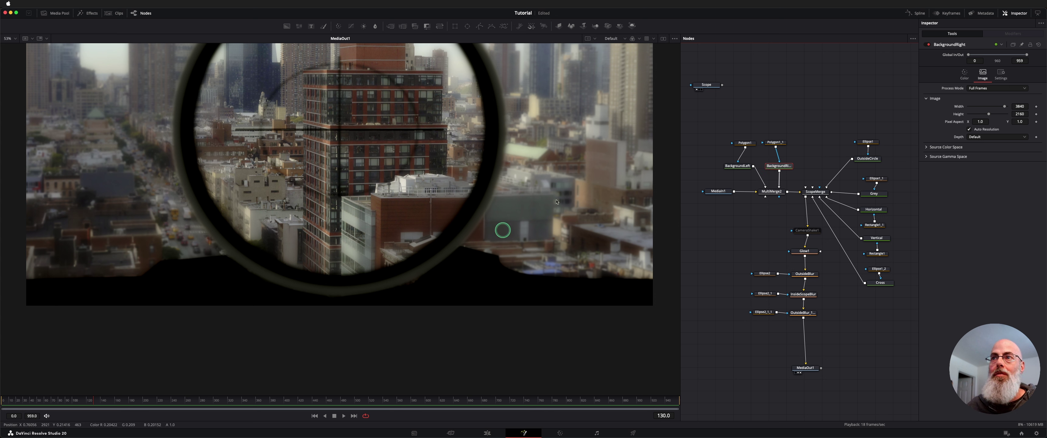
Add a point on the lower-left edge of the Polygon1_1 outline and adjust the curve handle at its right-hand slope.
left_click(768, 143)
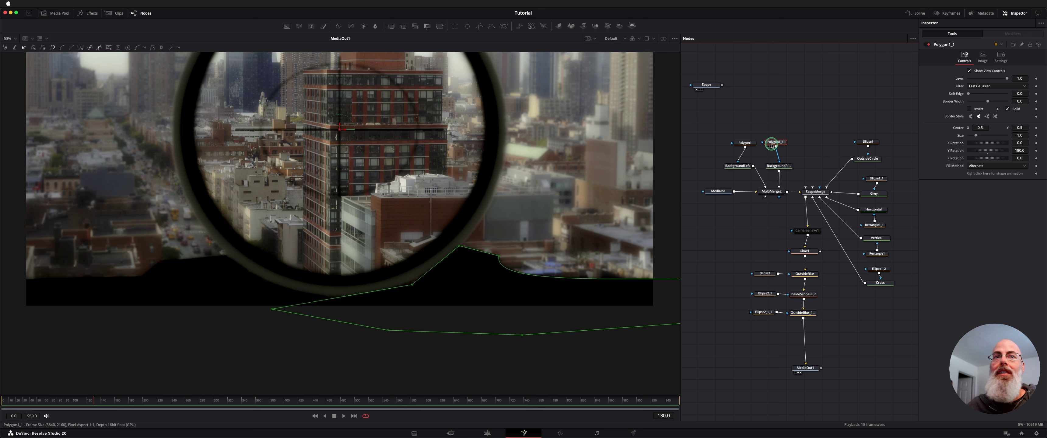
left_click(411, 283)
left_click(363, 293)
left_click_drag(363, 293, 366, 299)
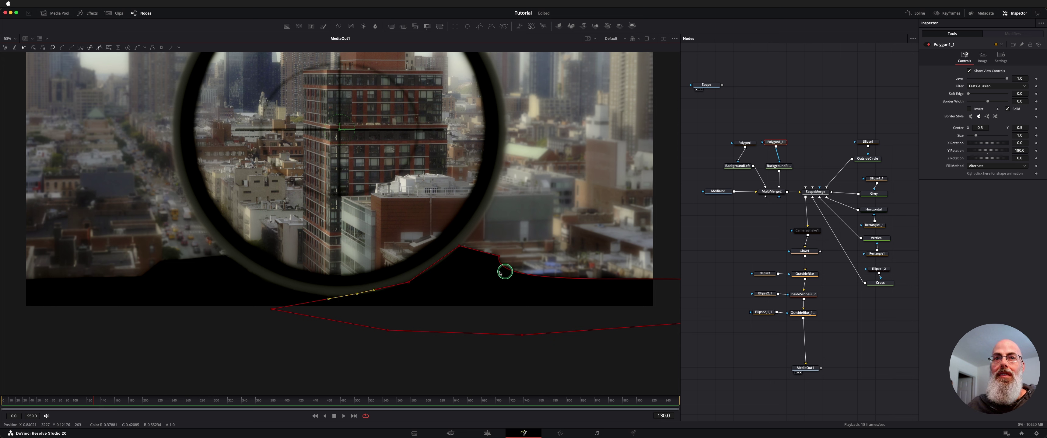
left_click(499, 257)
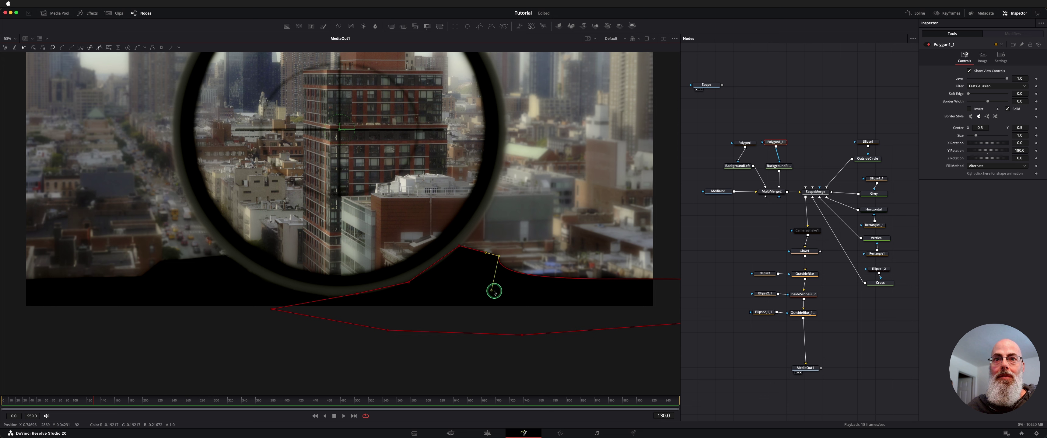
left_click_drag(495, 293, 516, 287)
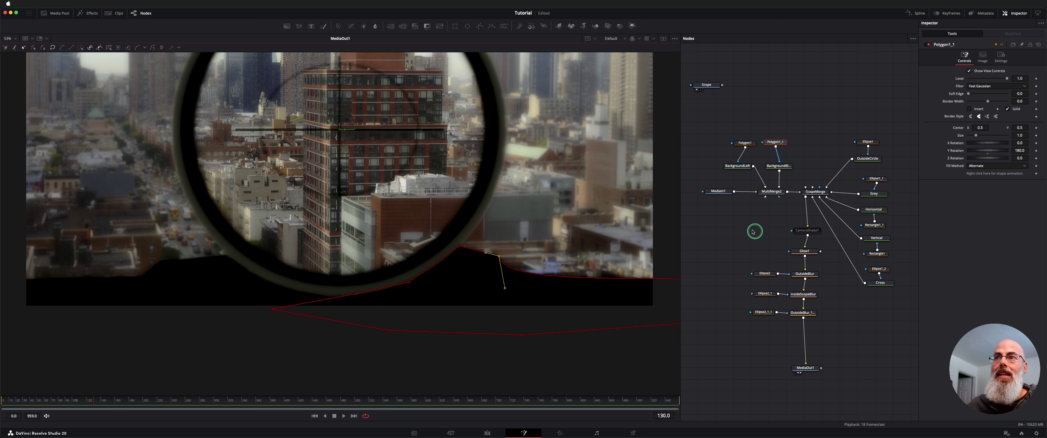
left_click(753, 249)
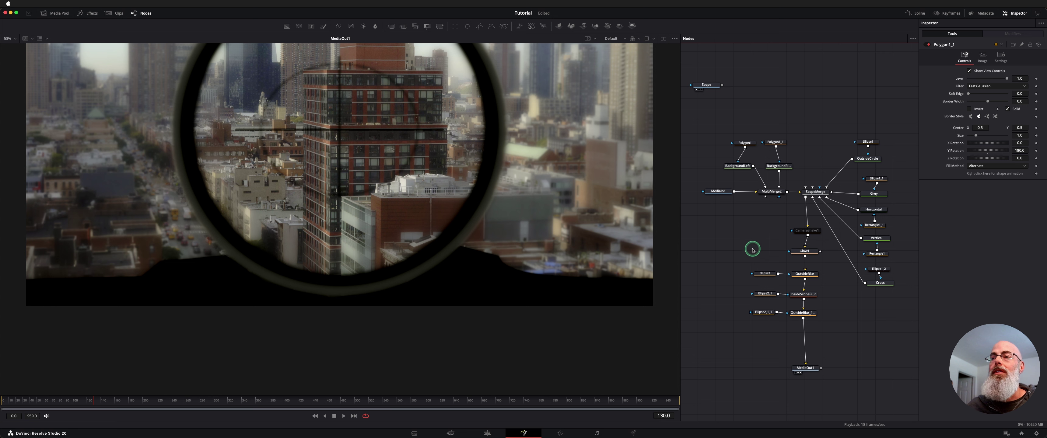
Examine the Polygon1 outline and the complete scope picture within the full frame.
left_click(752, 142)
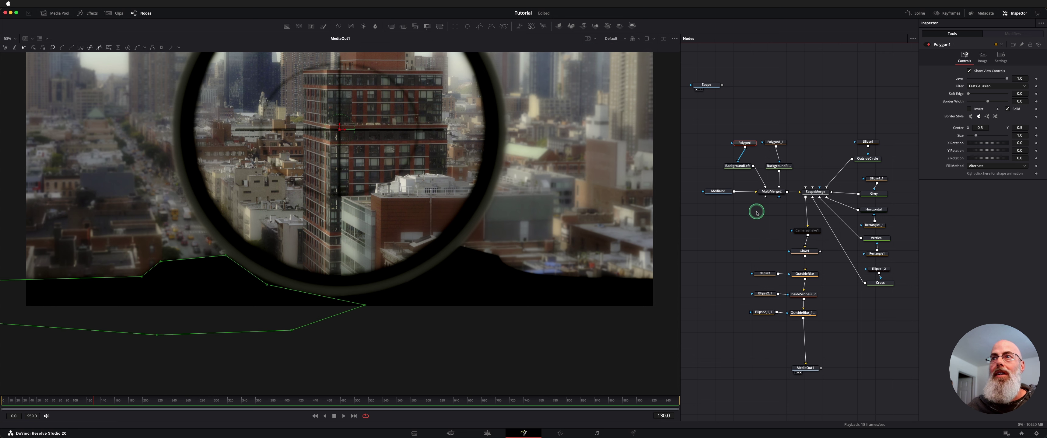
scroll(390, 113, "up", 4)
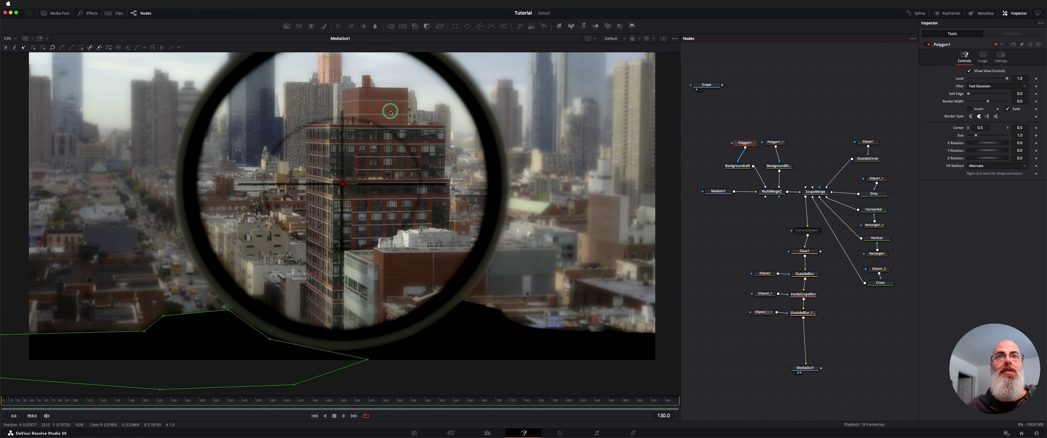
scroll(391, 113, "down", 1)
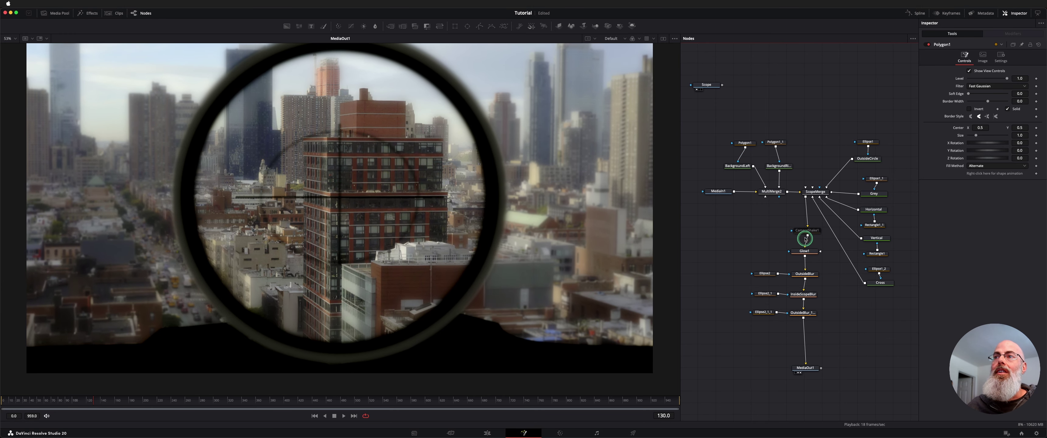
Open the CameraShake1 settings and search the tool picker for Camera Shake without adding another node.
left_click(805, 230)
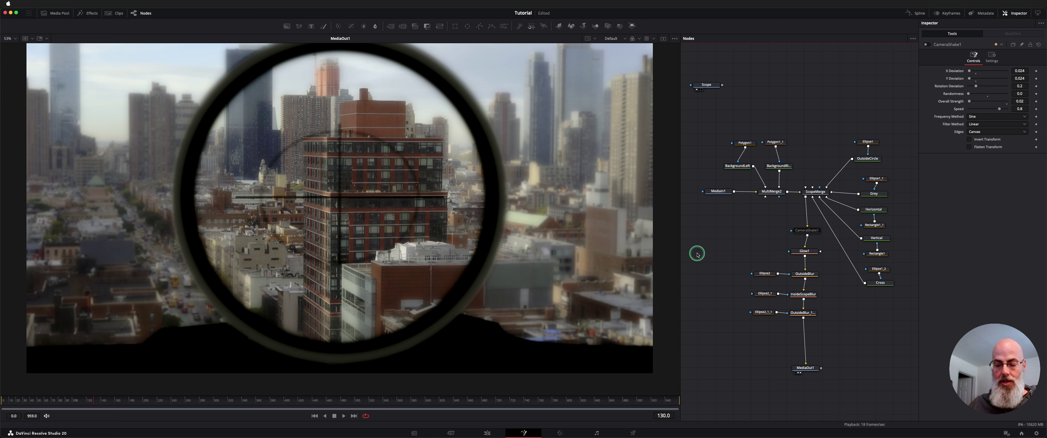
key("shift+space")
type("glo")
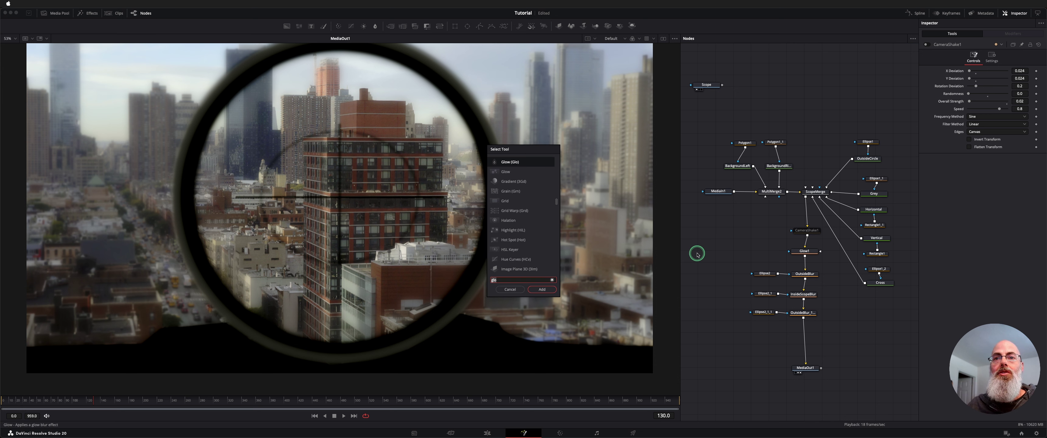
key("BackSpace")
key("BackSpace")
key("BackSpace")
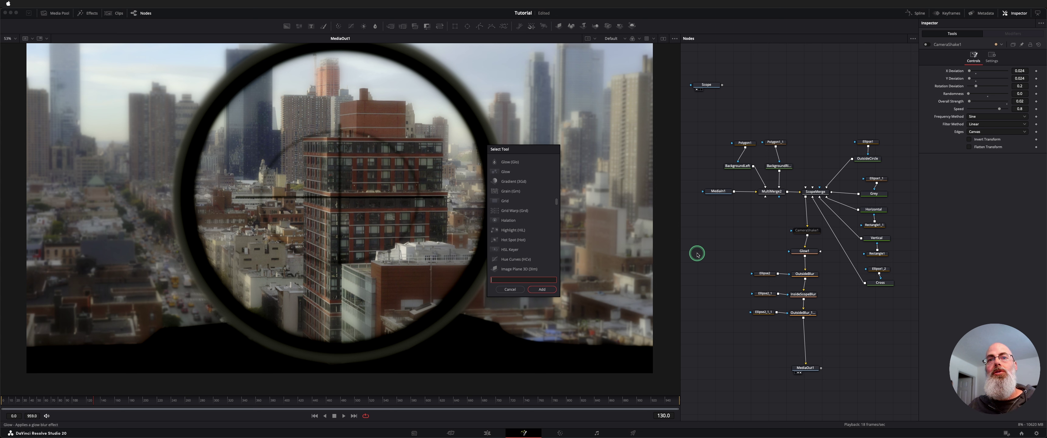
type("cam")
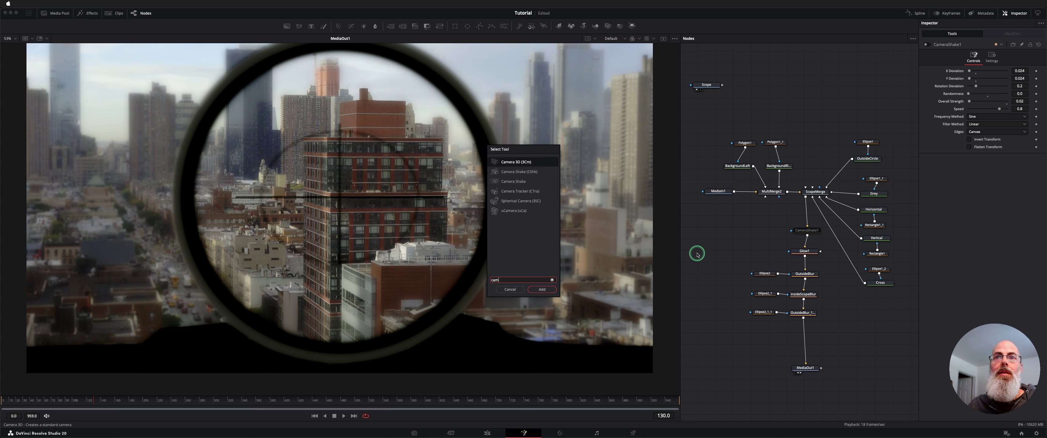
left_click(518, 172)
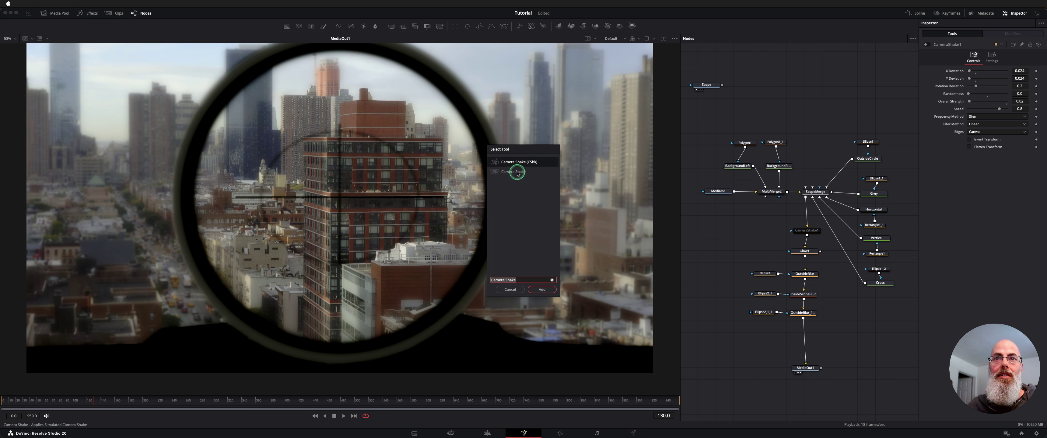
key("Escape")
Enable CameraShake1, disable it again, and play the clip from the first frame without the shake.
left_click(803, 232)
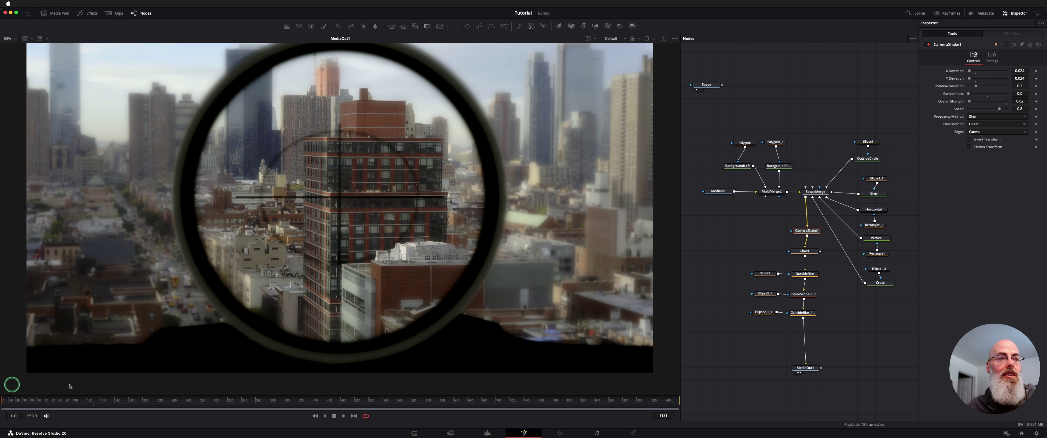
left_click(816, 231)
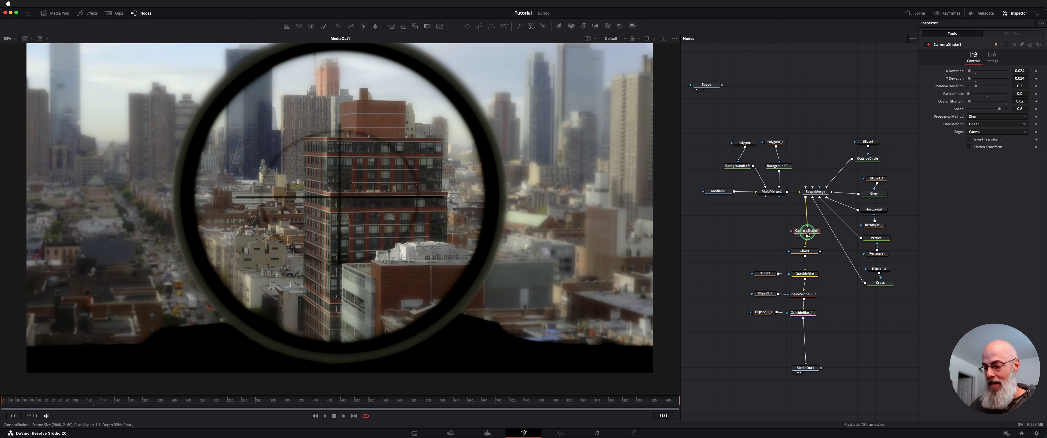
key("super+p")
left_click(744, 273)
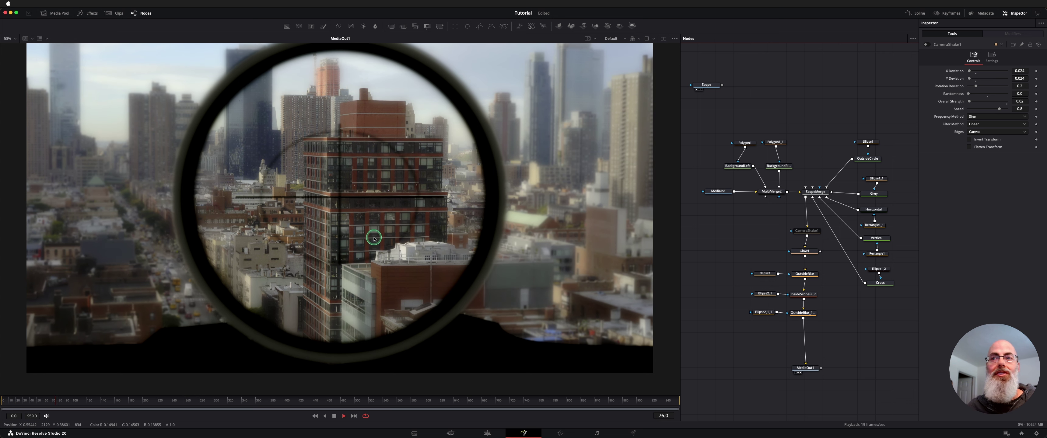
Re-enable the CameraShake1 node and play the clip from the first frame to preview the shake.
left_click(814, 231)
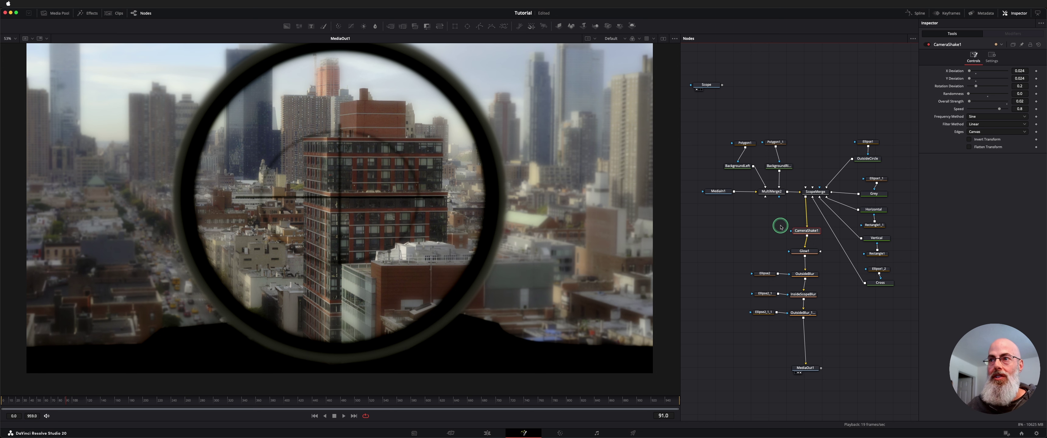
left_click(314, 417)
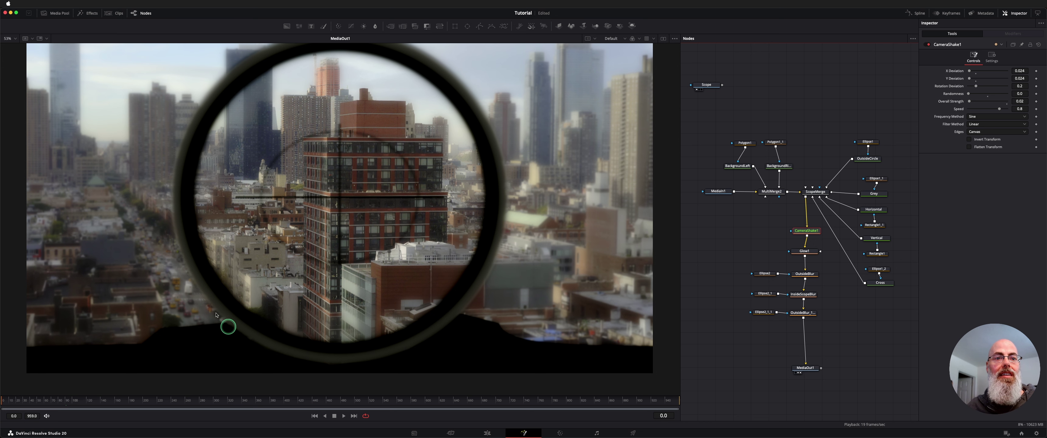
key("space")
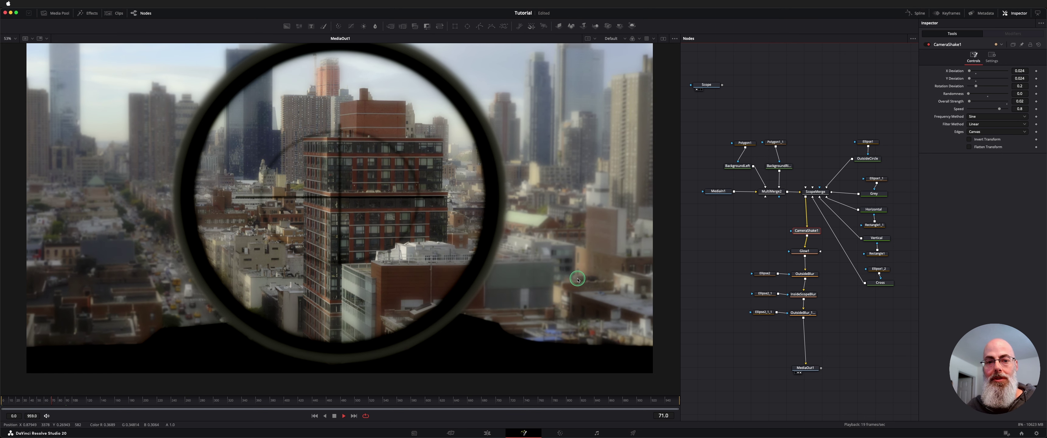
key("space")
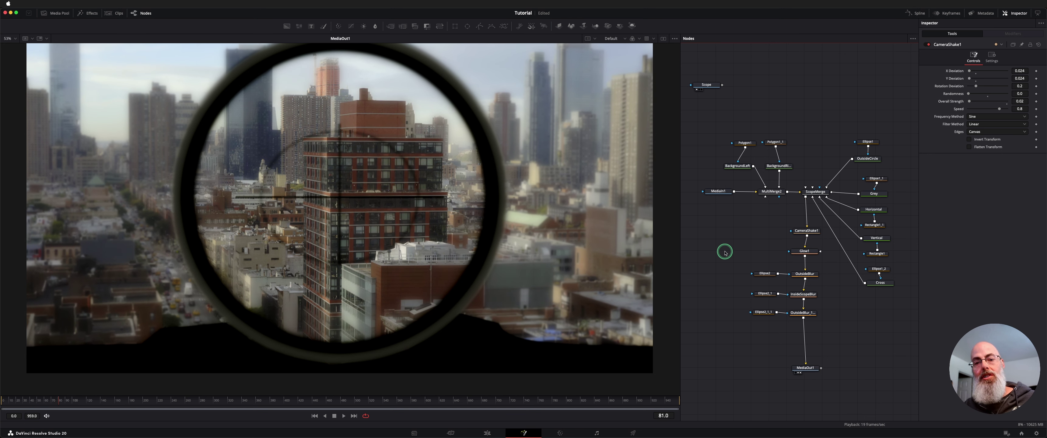